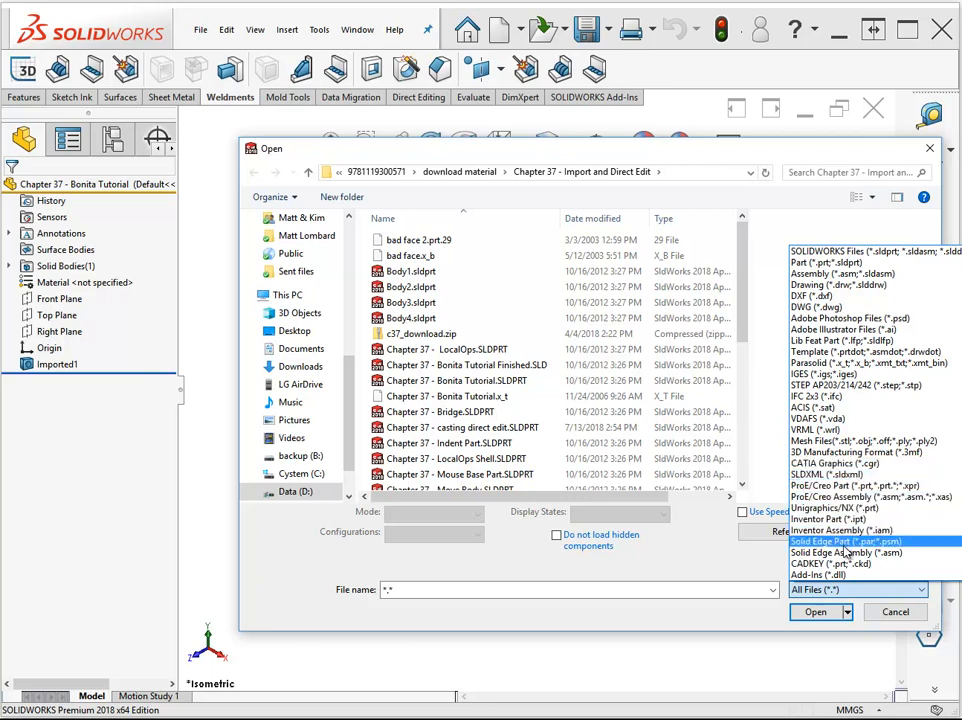
Step: Review the file types available for import, and leave the file selection without opening anything
scroll(850, 553, "down", 1)
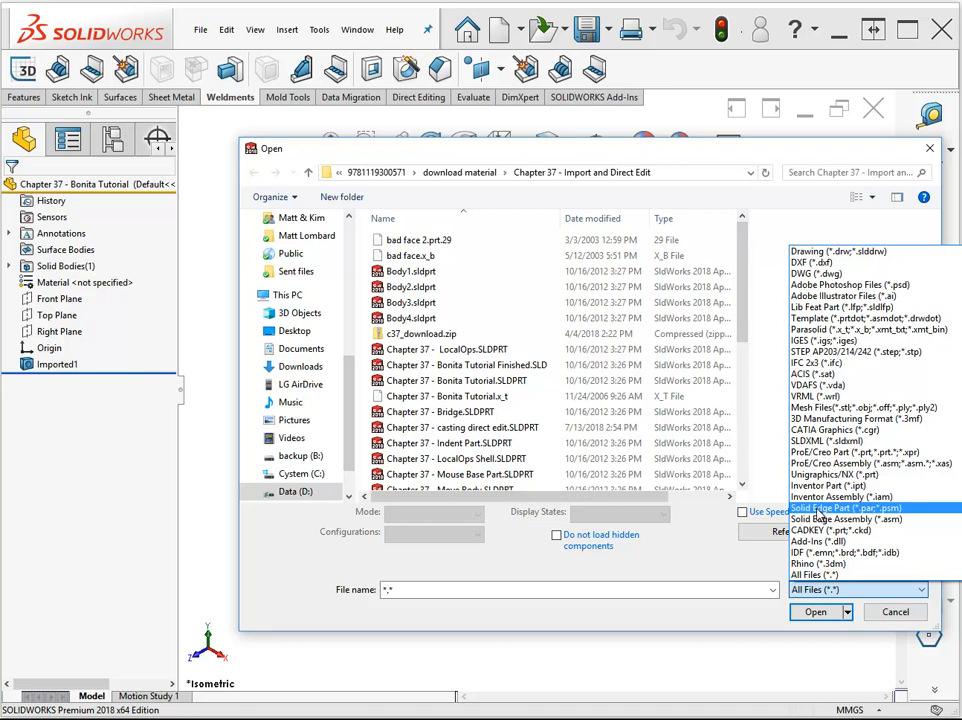
left_click(801, 589)
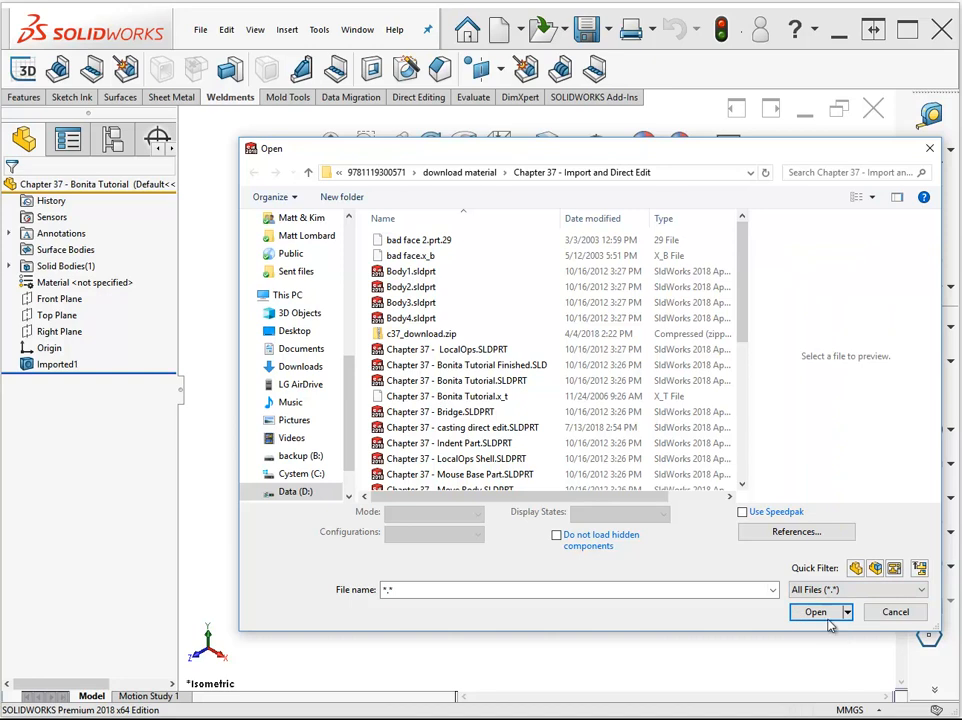
left_click(895, 613)
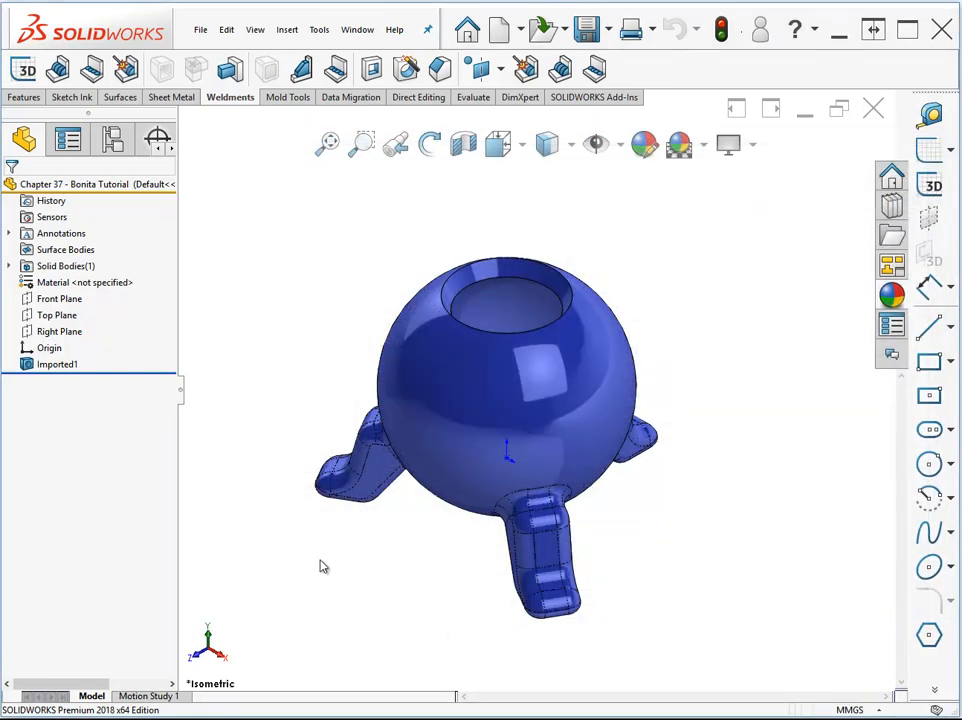
Step: Run Import Diagnostics on the Bonita Tutorial part's imported feature and close it without changes
right_click(51, 373)
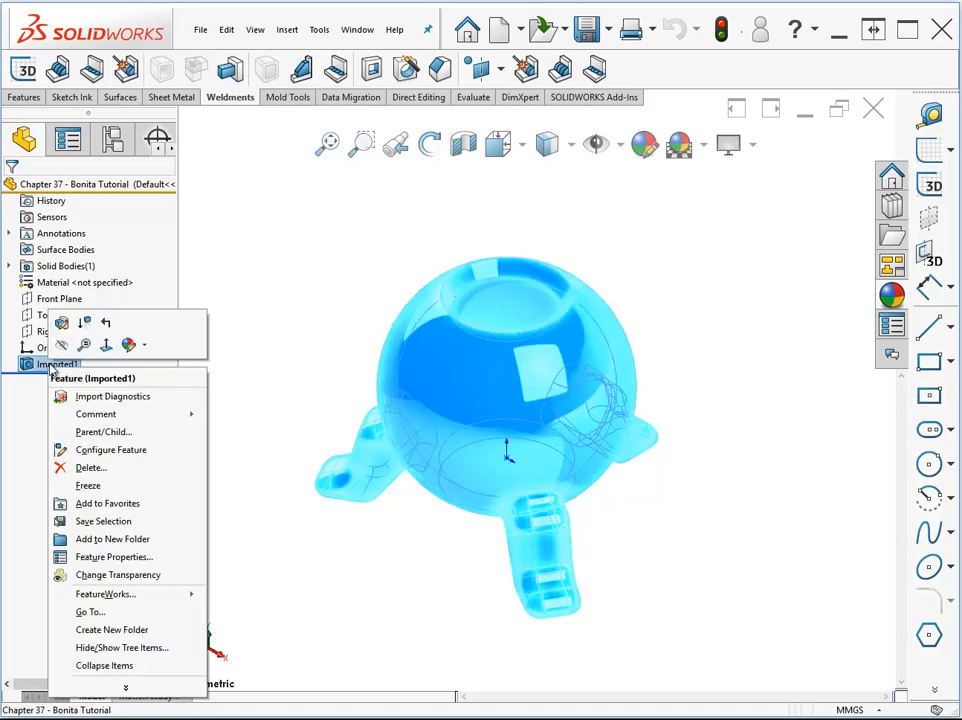
left_click(113, 398)
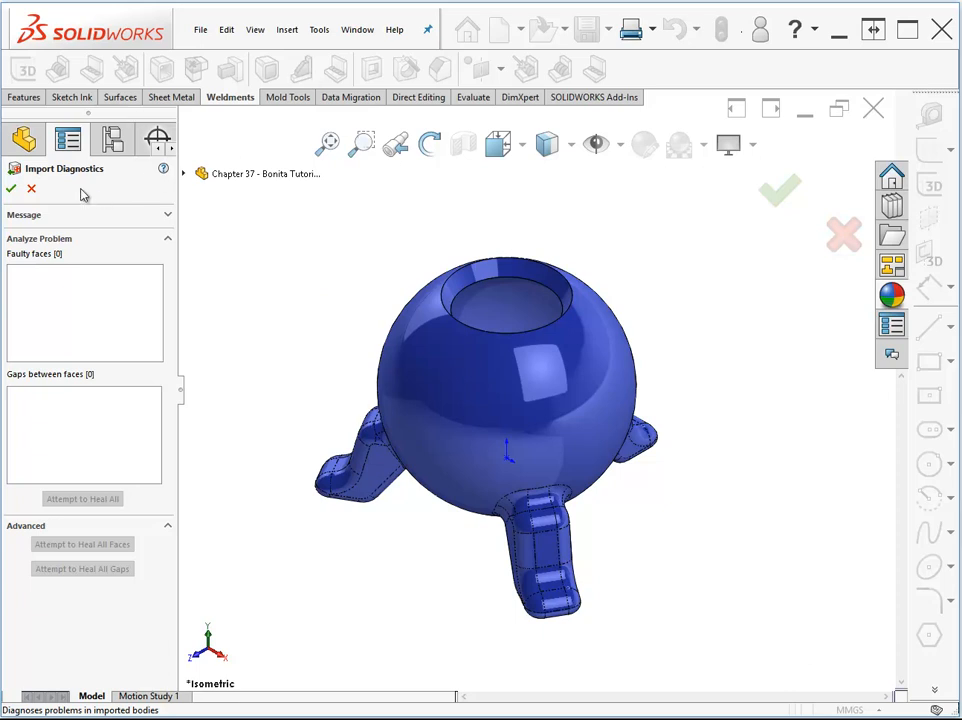
left_click(31, 189)
Step: Filter the files to IGES and open valve body.IGS
left_click(542, 29)
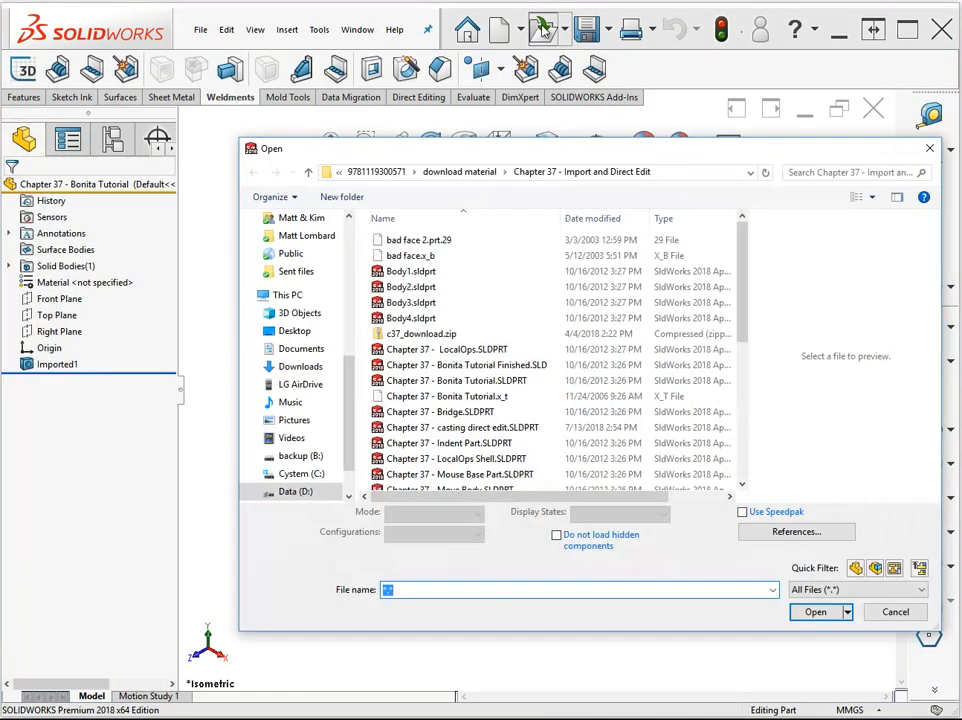
left_click(910, 590)
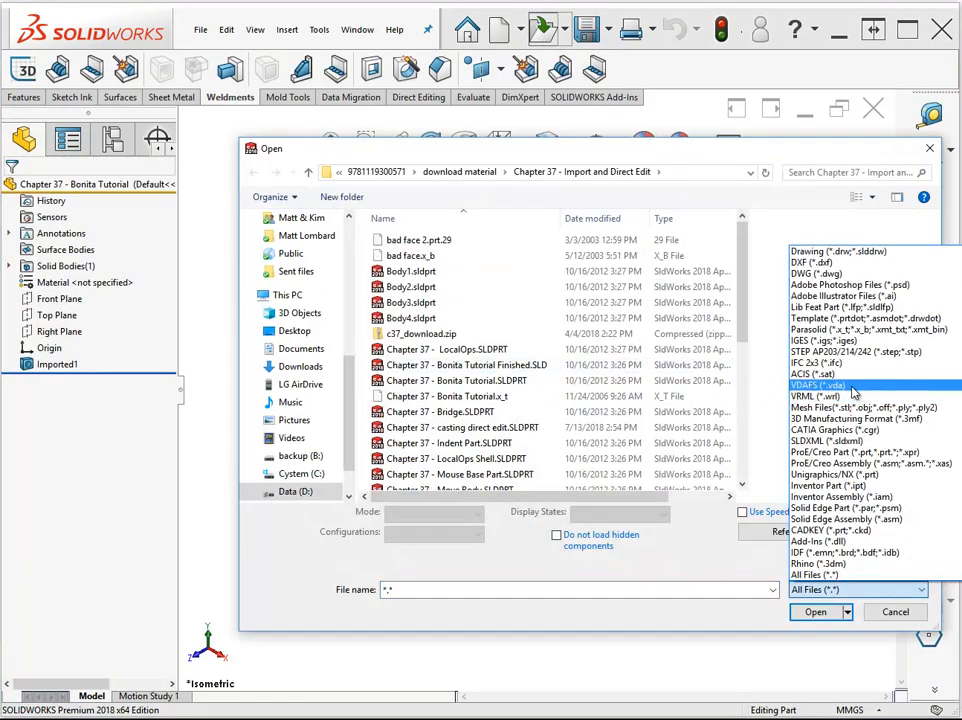
left_click(823, 341)
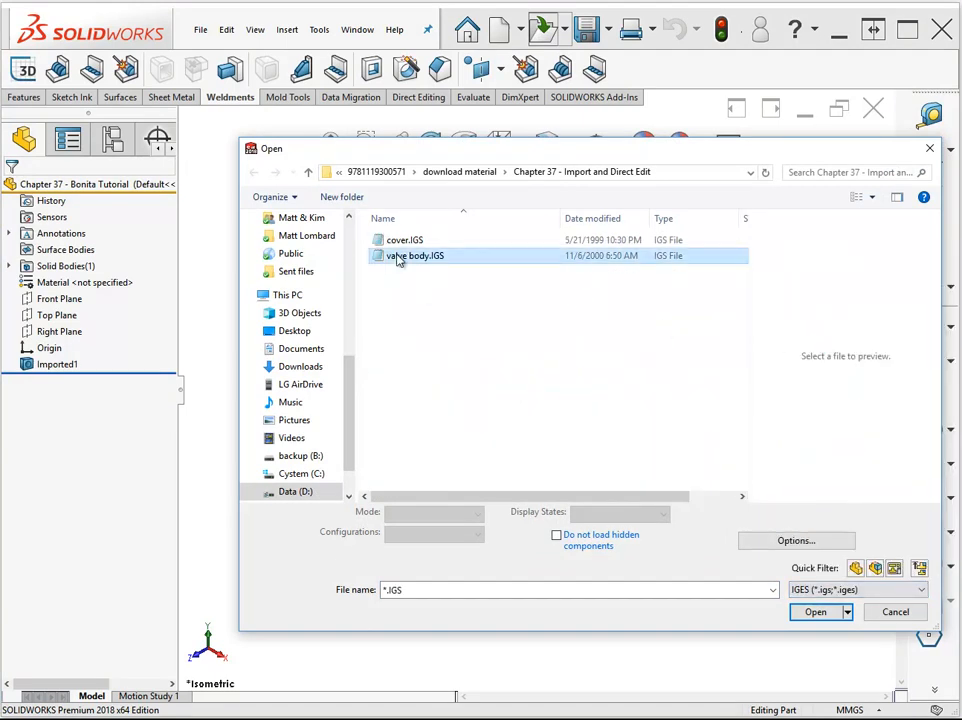
left_click(455, 251)
left_click(810, 611)
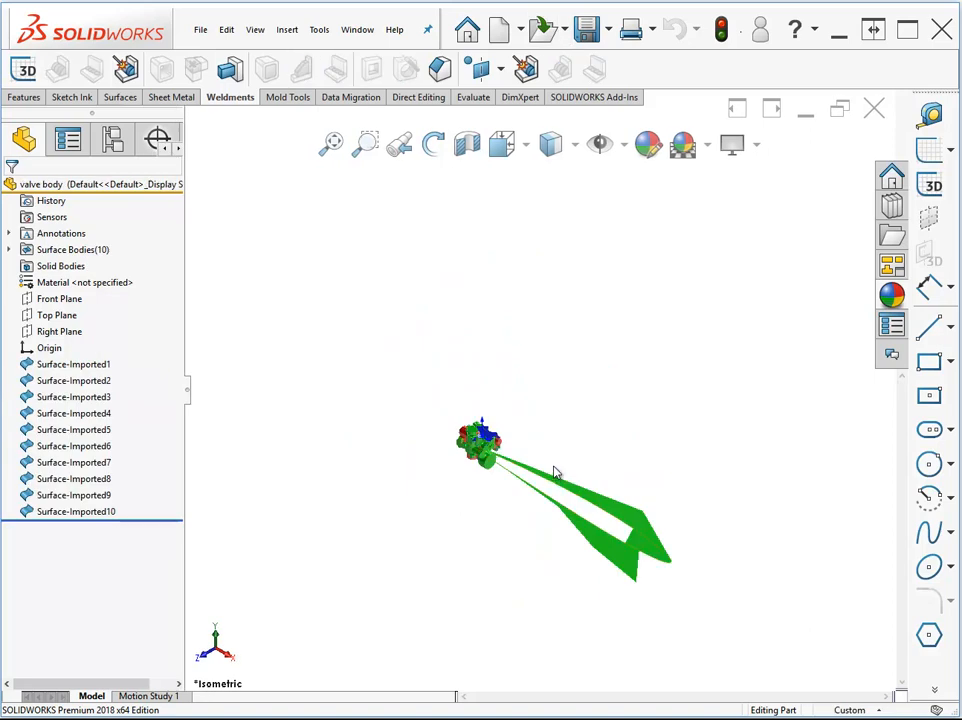
Step: Run Import Diagnostics on the valve body's first imported surface and look through its list of faulty faces
scroll(540, 497, "down", 3)
scroll(558, 495, "down", 5)
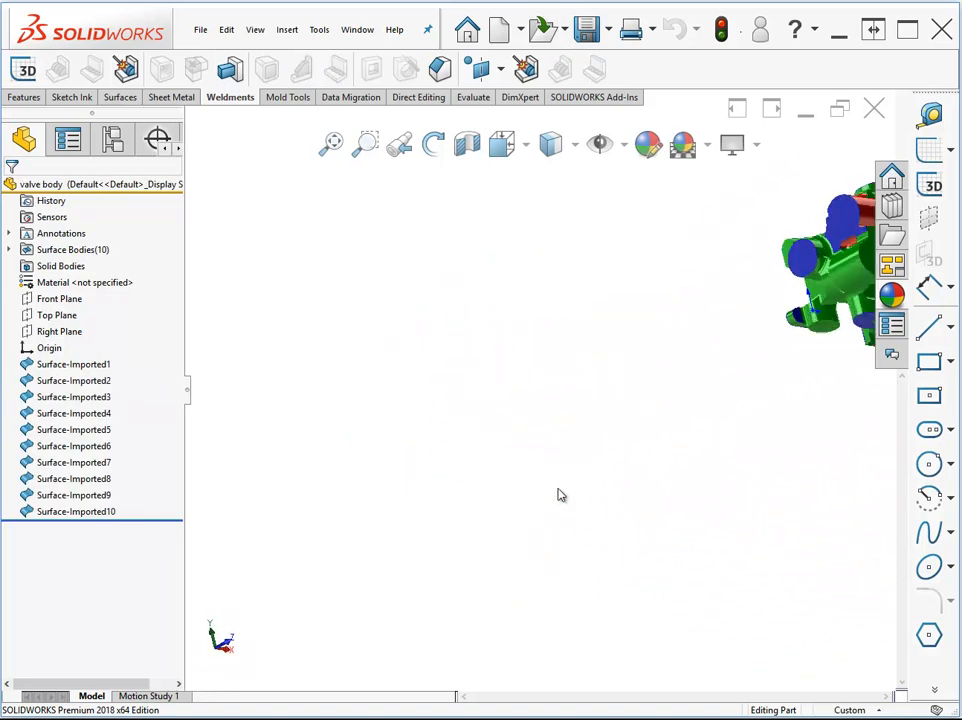
middle_click_drag(565, 494, 645, 511)
scroll(643, 511, "down", 10)
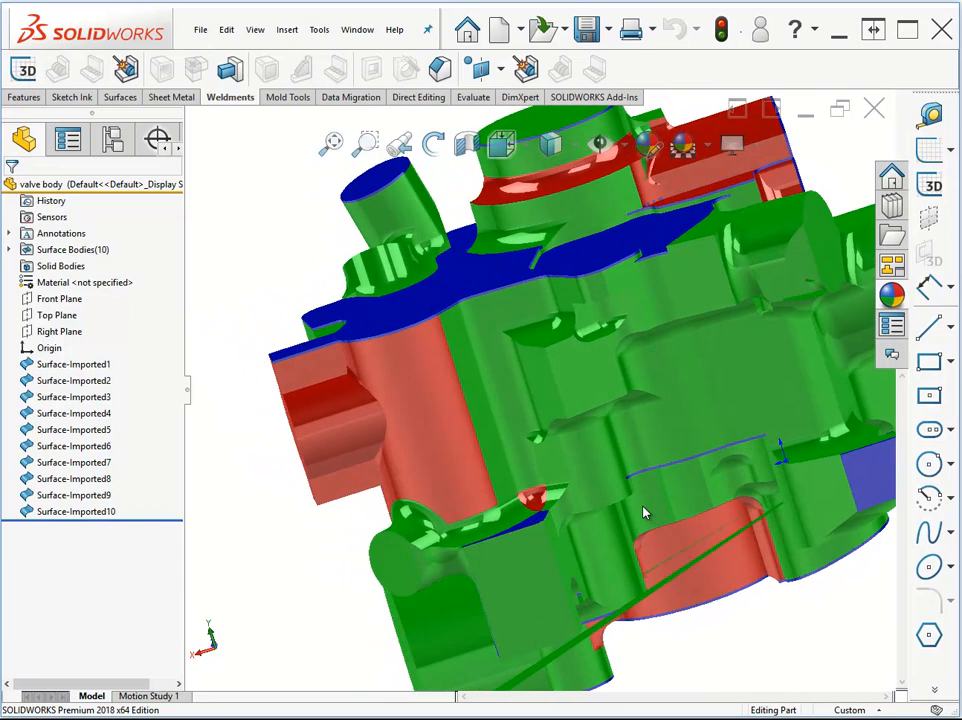
right_click(74, 366)
left_click(129, 400)
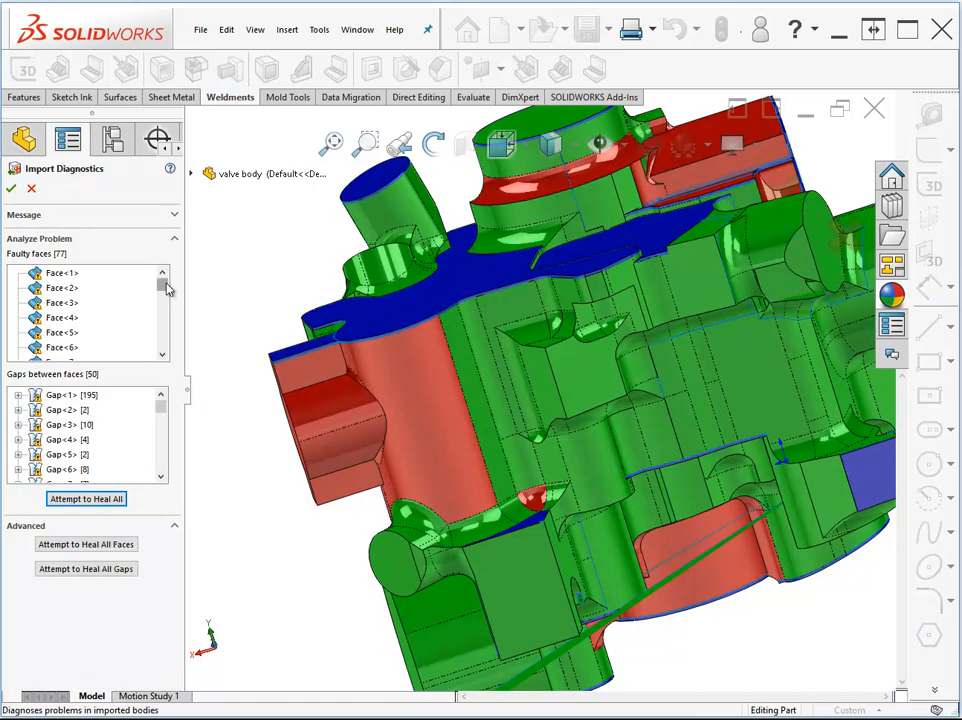
left_click_drag(167, 288, 163, 361)
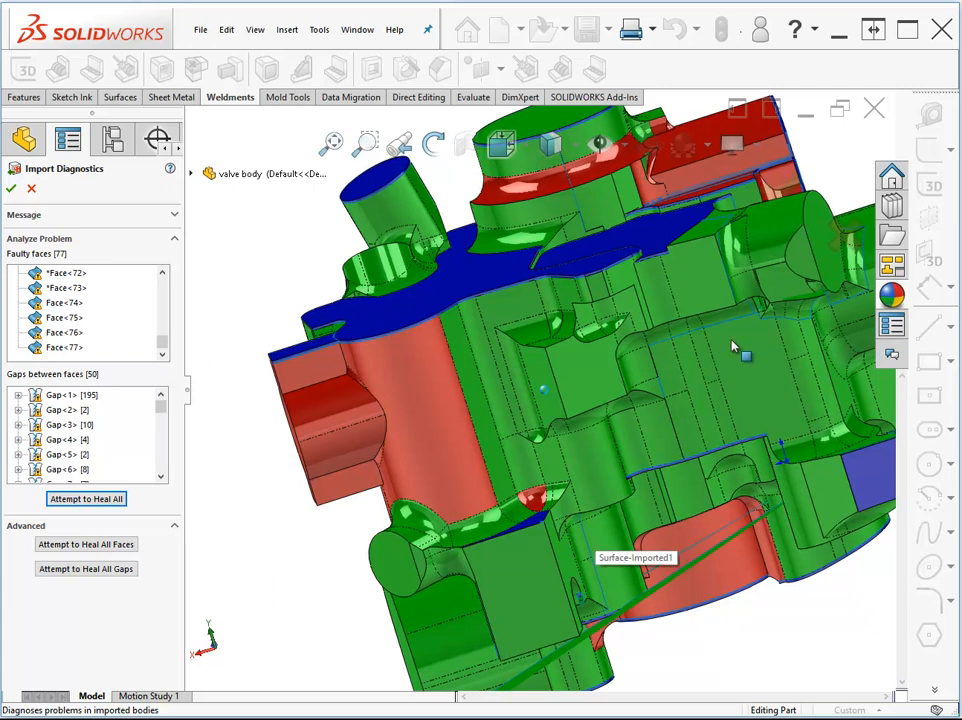
Step: Examine the valve body's imported surfaces closely from several sides for bad faces and gaps
scroll(733, 347, "down", 2)
scroll(733, 347, "down", 4)
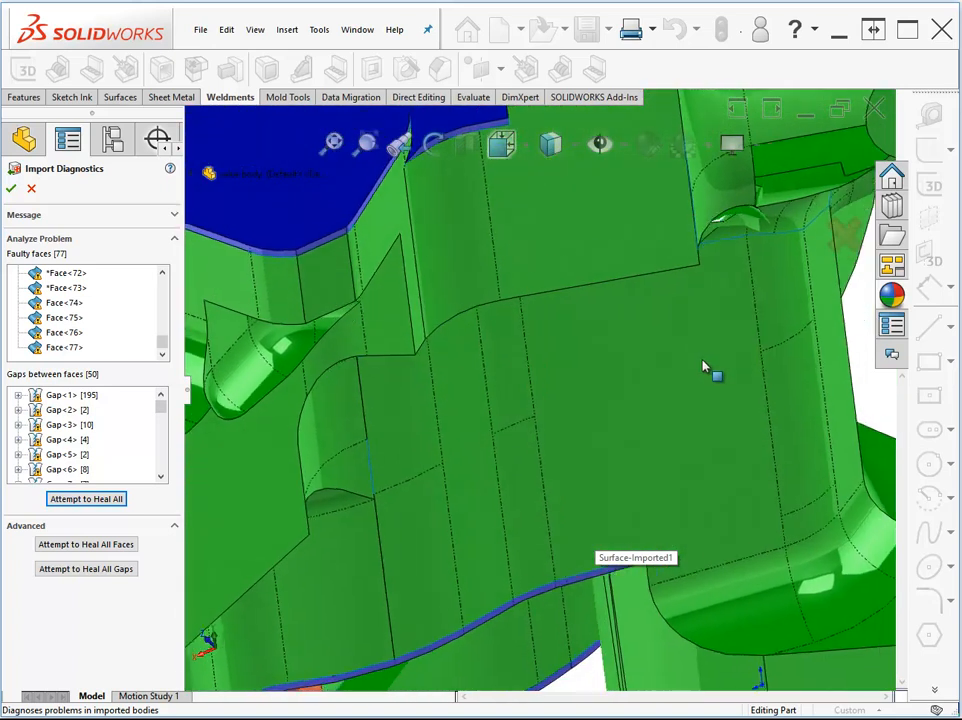
middle_click_drag(701, 367, 701, 367)
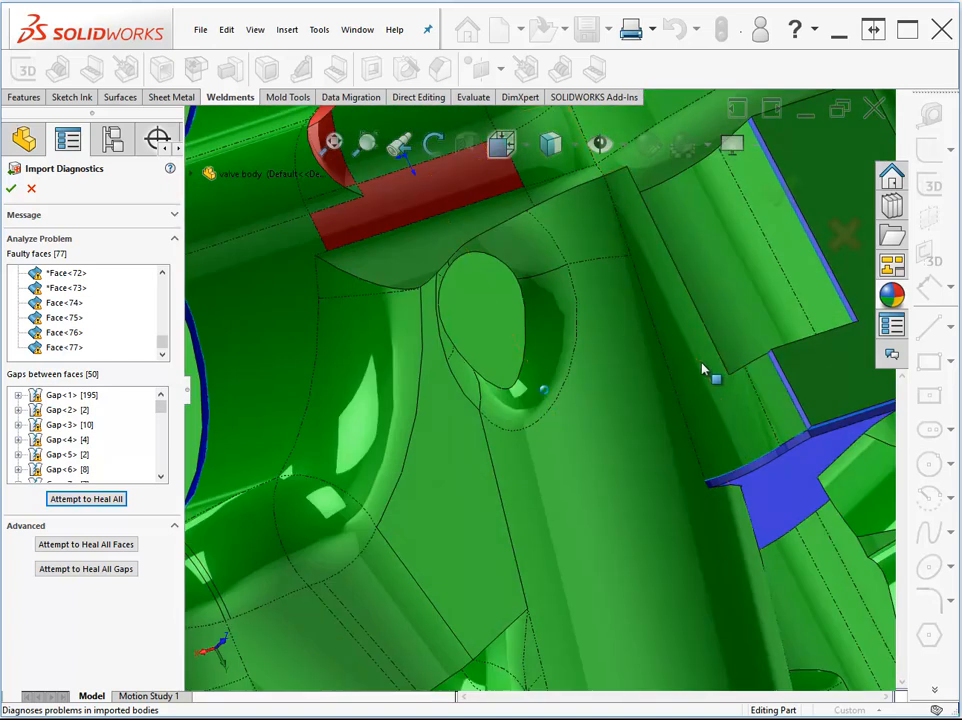
scroll(702, 366, "up", 4)
middle_click_drag(675, 410, 820, 502)
scroll(815, 510, "down", 5)
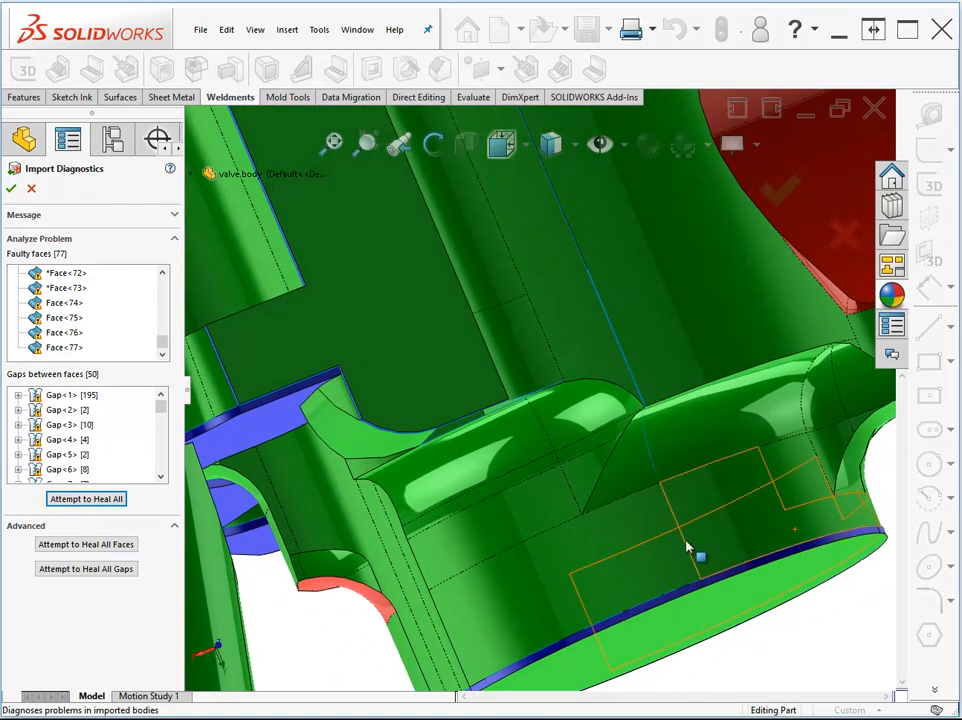
scroll(818, 595, "down", 3)
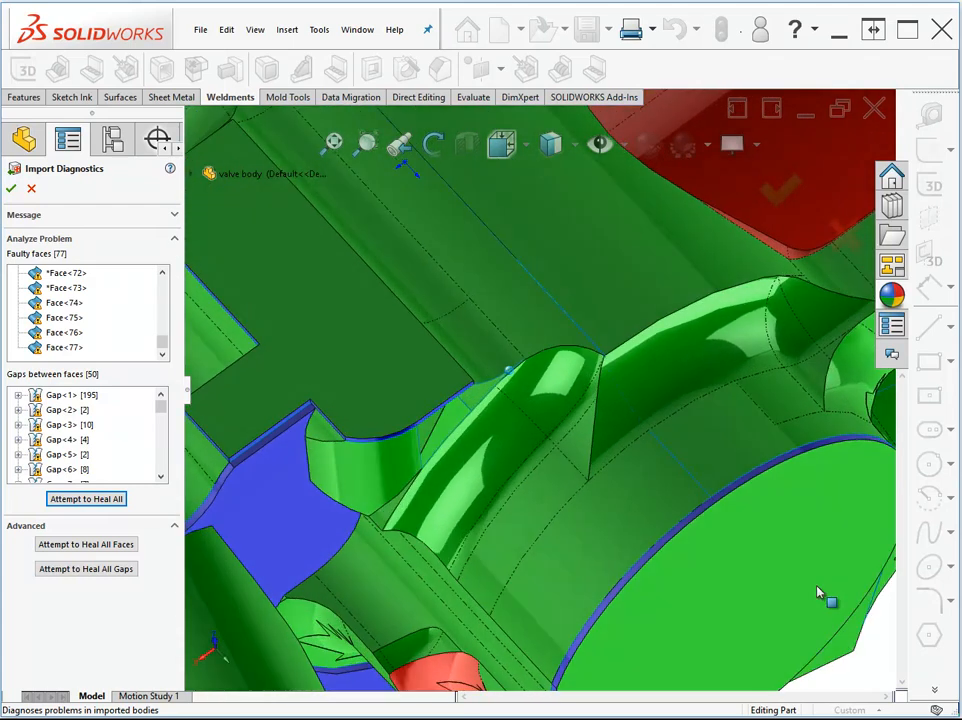
scroll(818, 593, "down", 4)
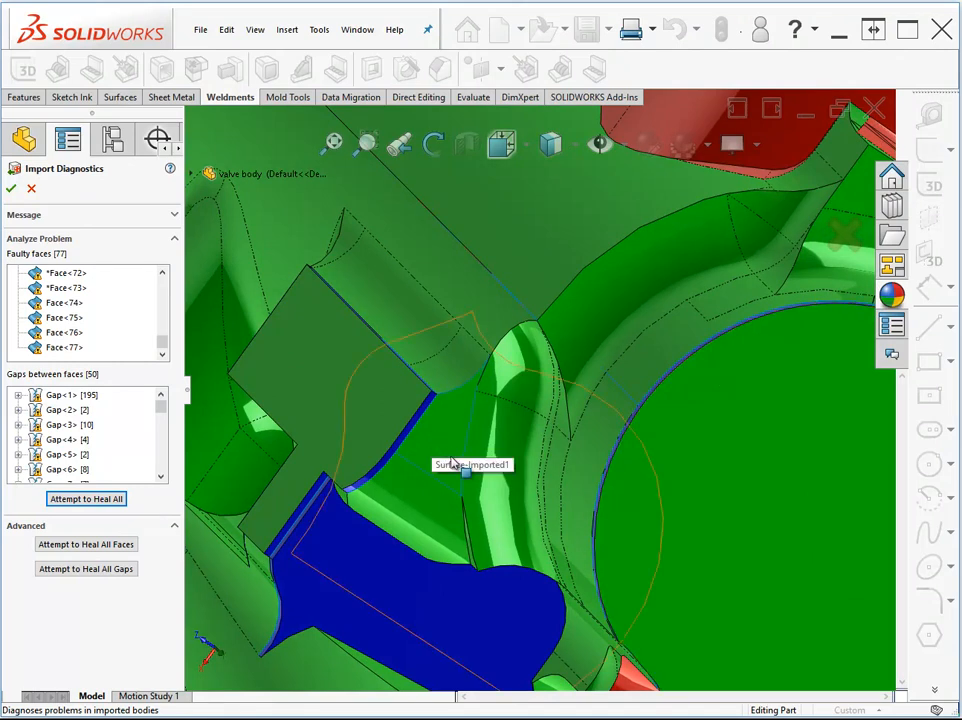
middle_click_drag(528, 525, 532, 509)
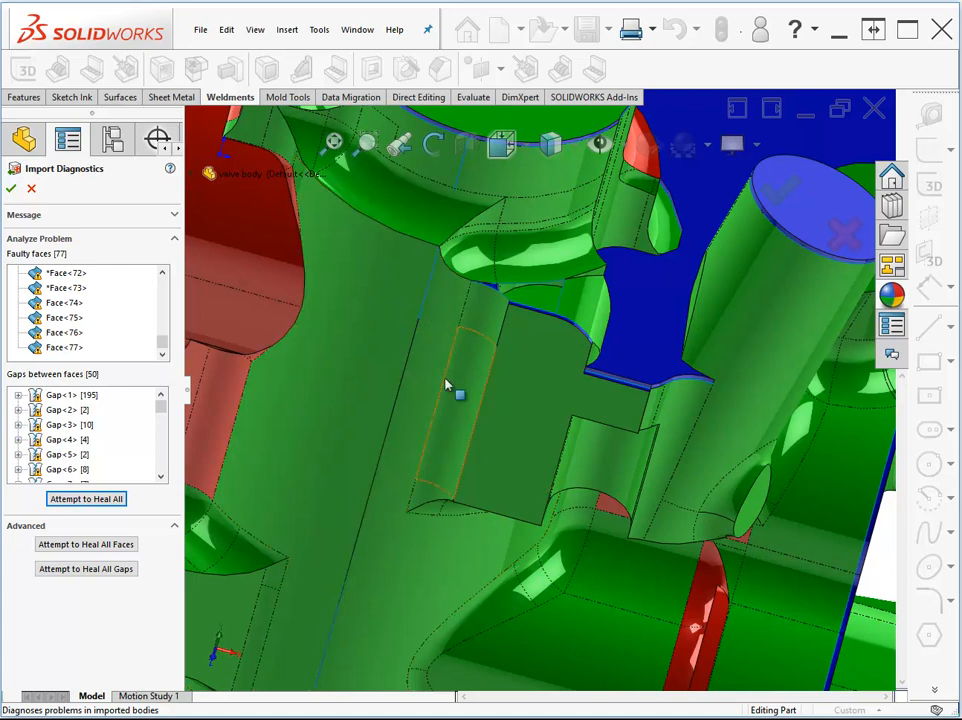
middle_click_drag(455, 388, 617, 517)
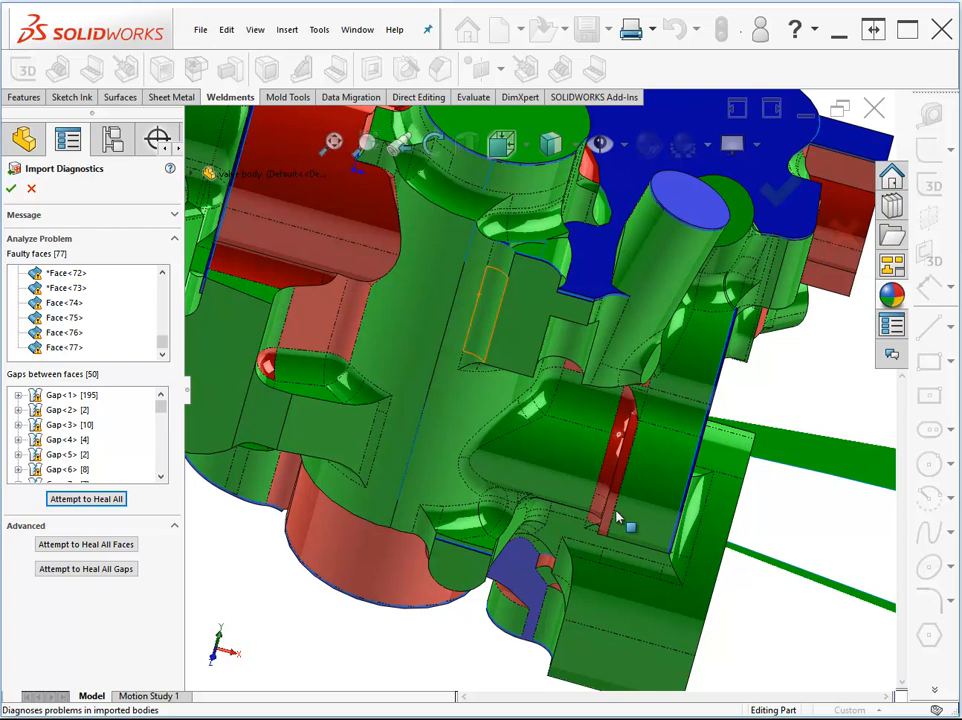
scroll(164, 330, "up", 20)
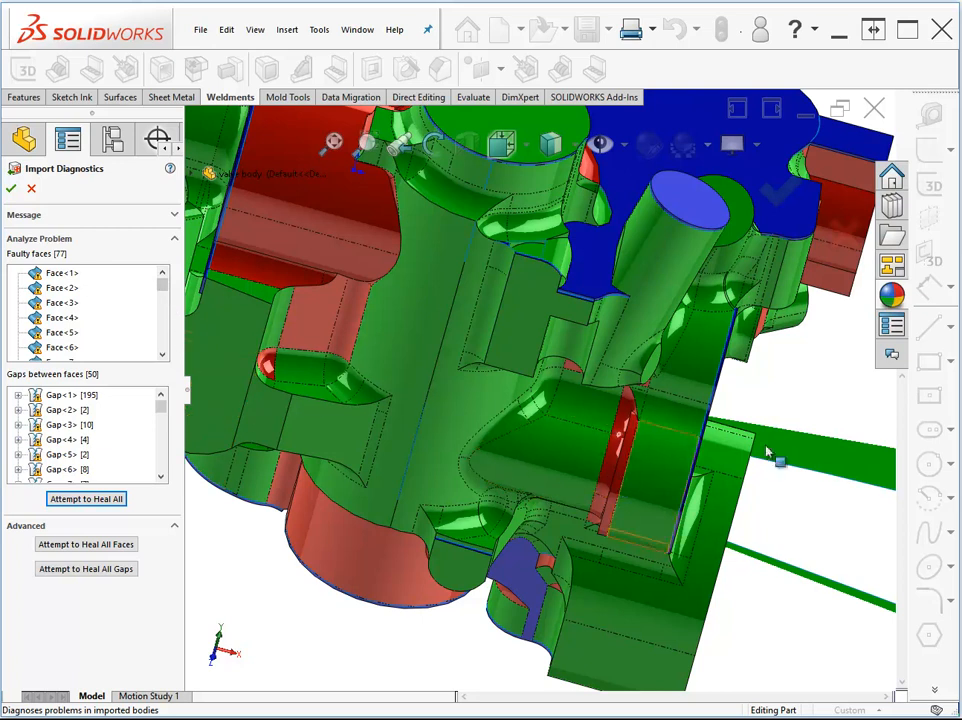
Step: Leave the diagnostics, close the valve body, and open the Parasolid file Chapter 37 Robot Arm.x_t
key("Escape")
left_click(828, 411)
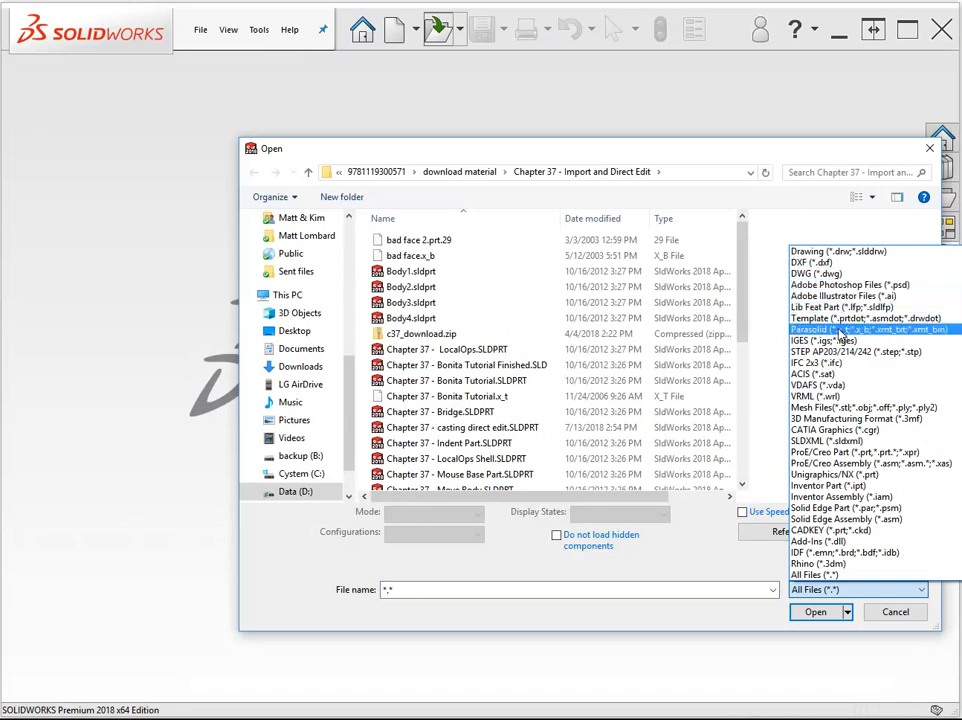
left_click(837, 331)
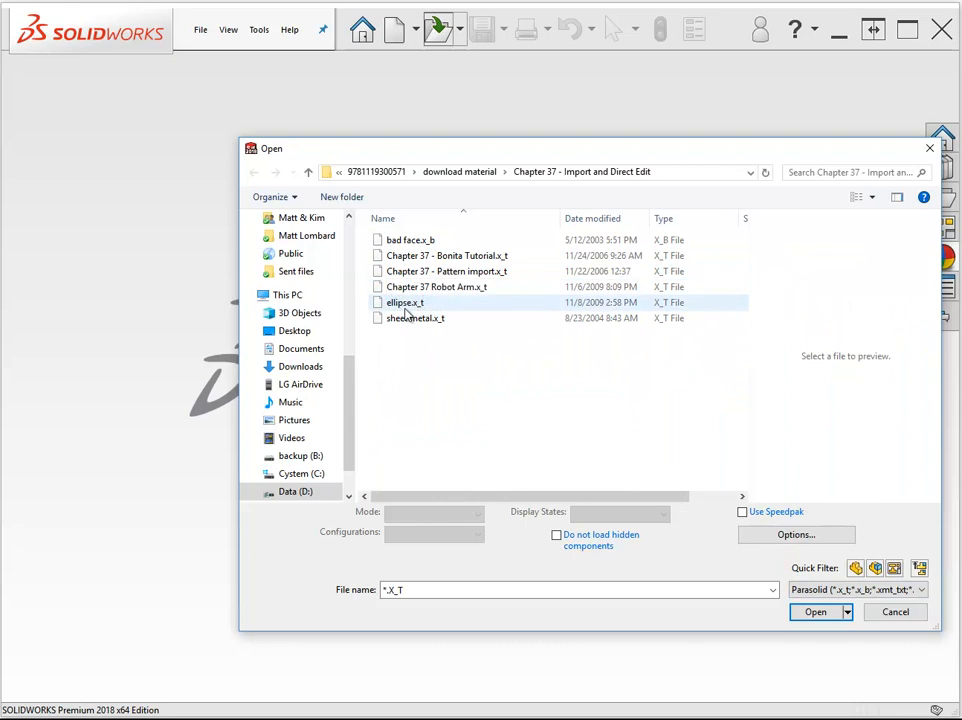
left_click(436, 290)
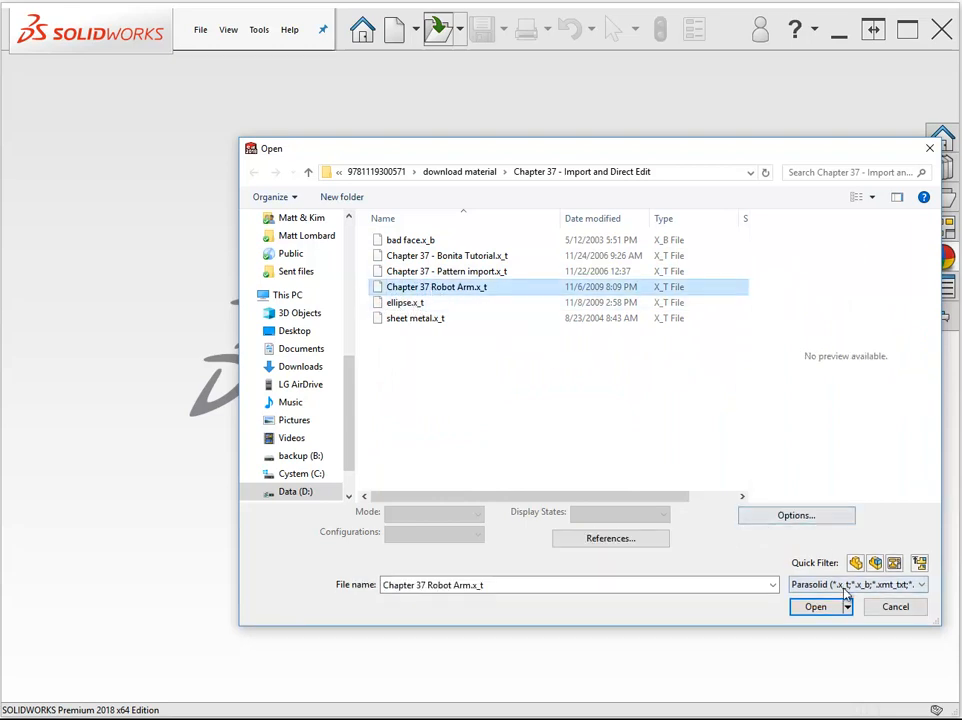
left_click(820, 611)
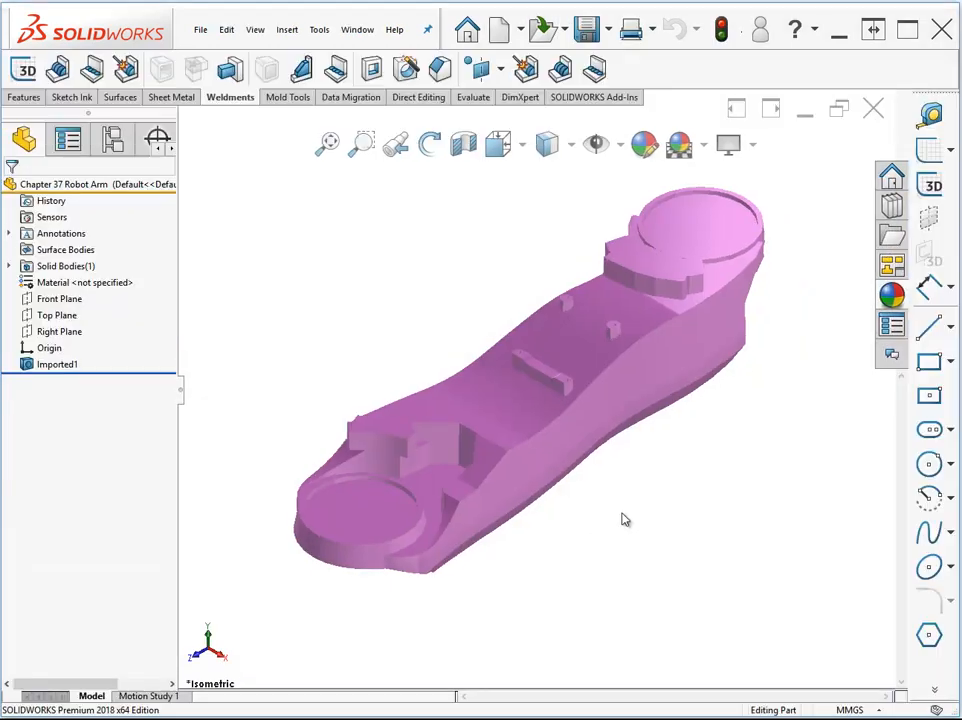
Step: Display the robot arm as shaded with edges
left_click(548, 144)
left_click(551, 190)
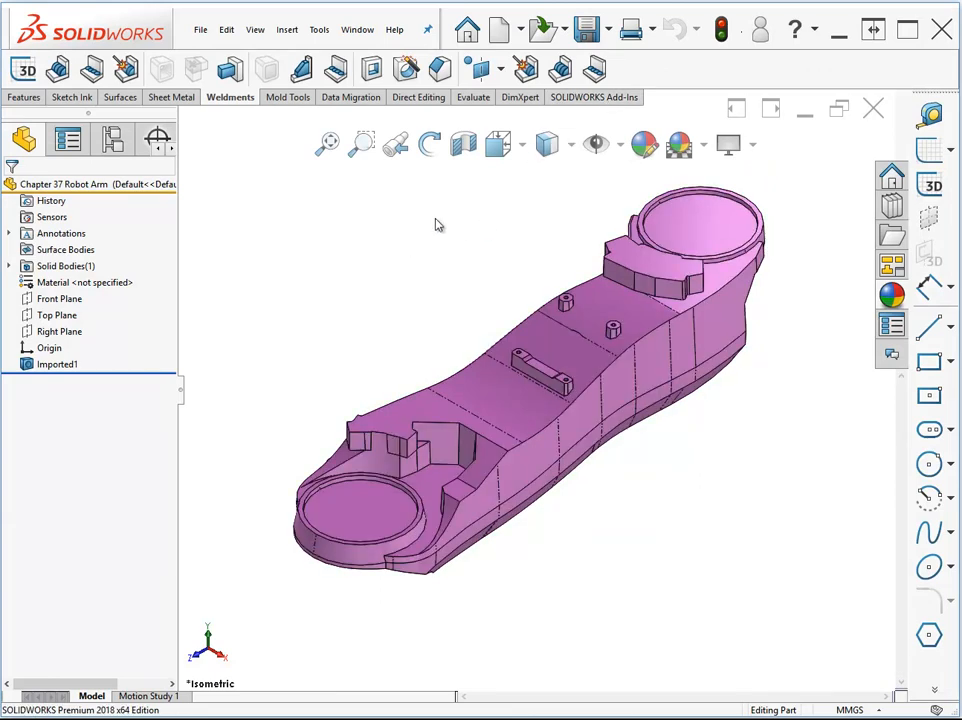
left_click(569, 147)
Step: Examine the edge crossing the robot arm's curved face beside the two small octagonal bosses, and the arm's underside
key("f")
scroll(678, 476, "down", 4)
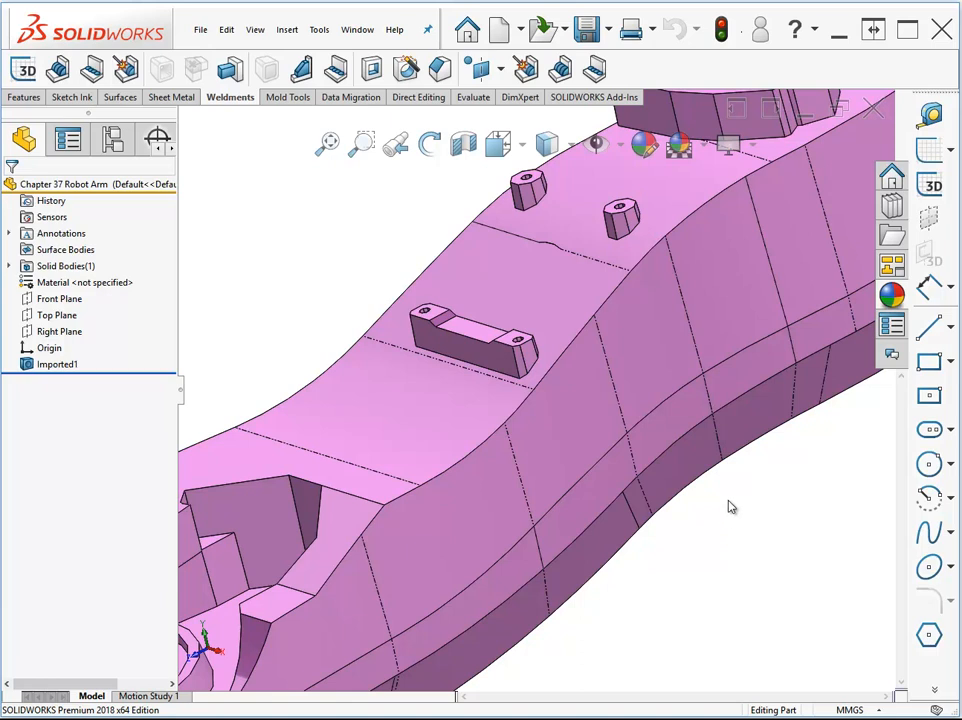
scroll(675, 367, "down", 8)
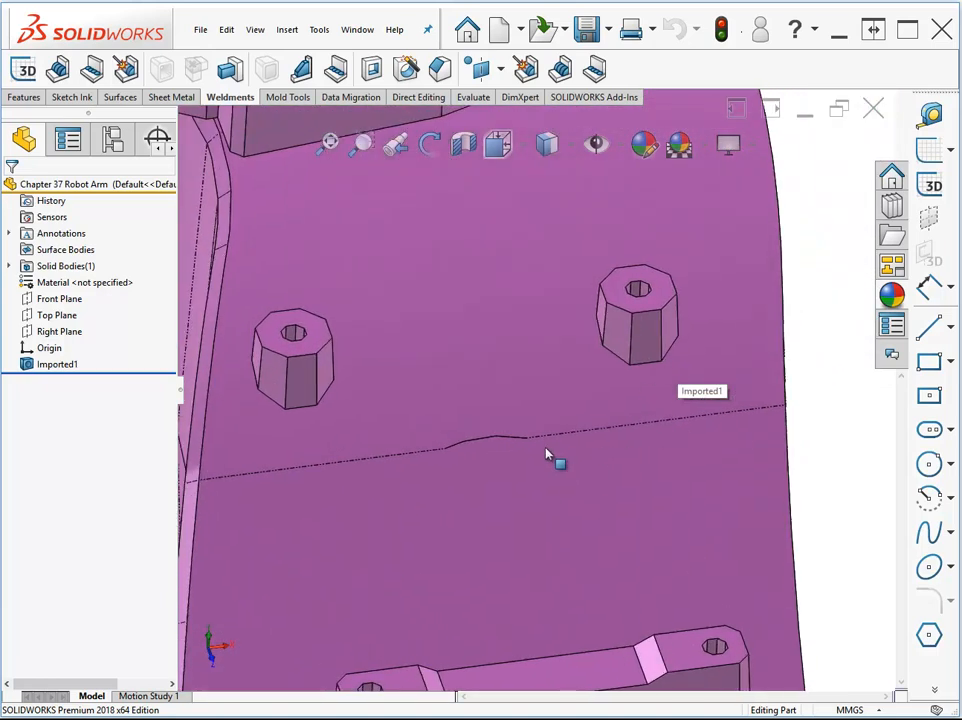
scroll(560, 462, "down", 6)
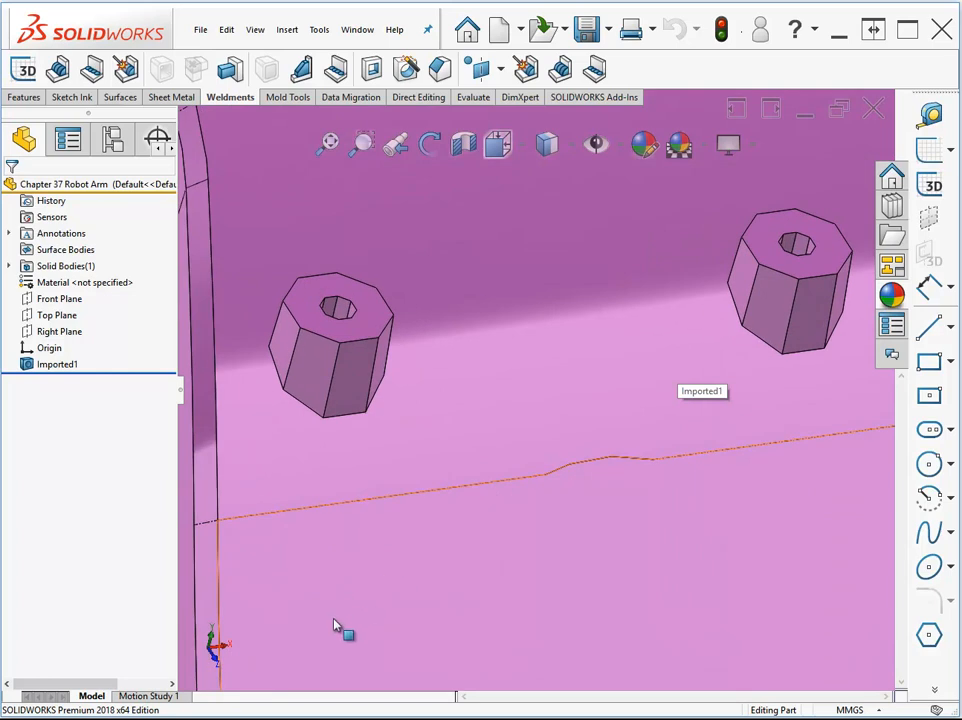
middle_click_drag(896, 477, 949, 447)
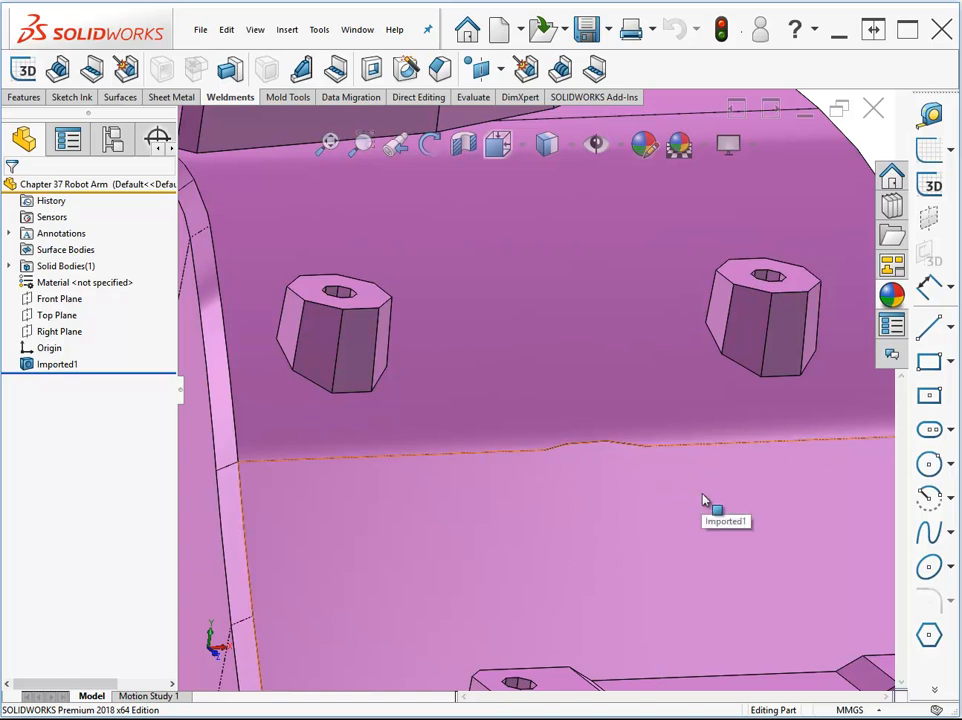
scroll(700, 494, "up", 5)
mouse_move(697, 486)
middle_mouse_down()
mouse_move(688, 479)
mouse_move(689, 487)
middle_mouse_up()
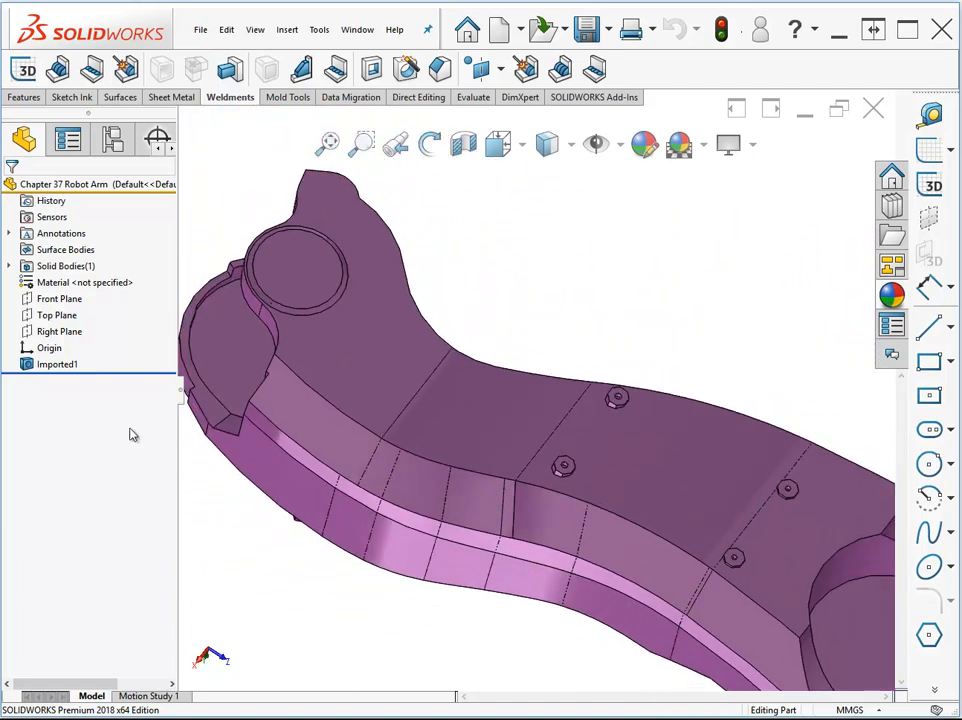
Step: Run Import Diagnostics on the robot arm's imported feature, close it without changes, and inspect the edge between the bosses again
right_click(70, 365)
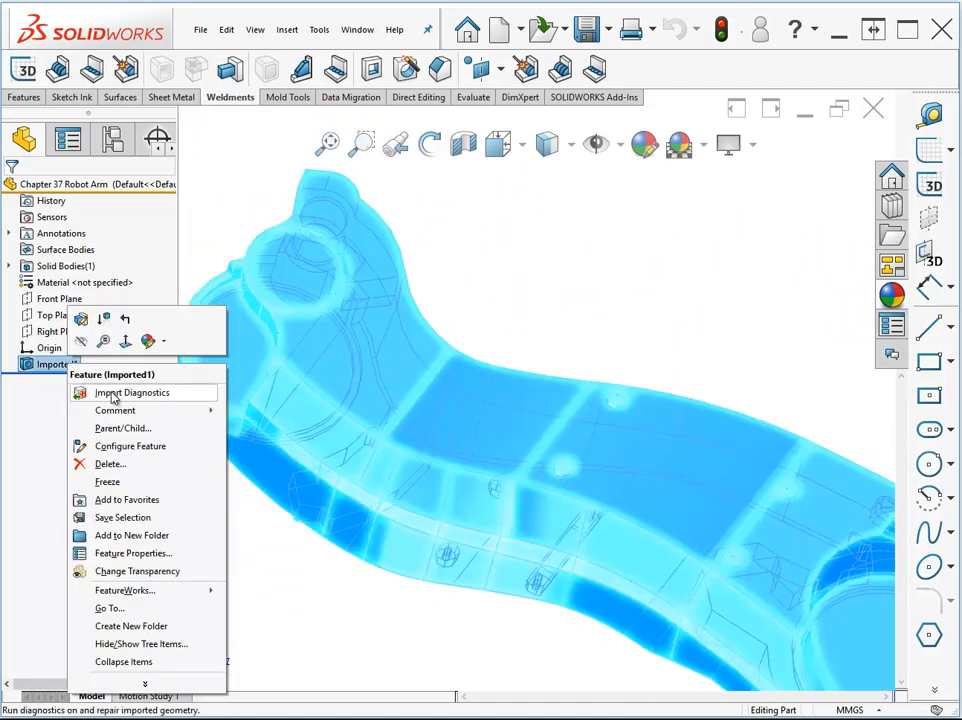
left_click(130, 393)
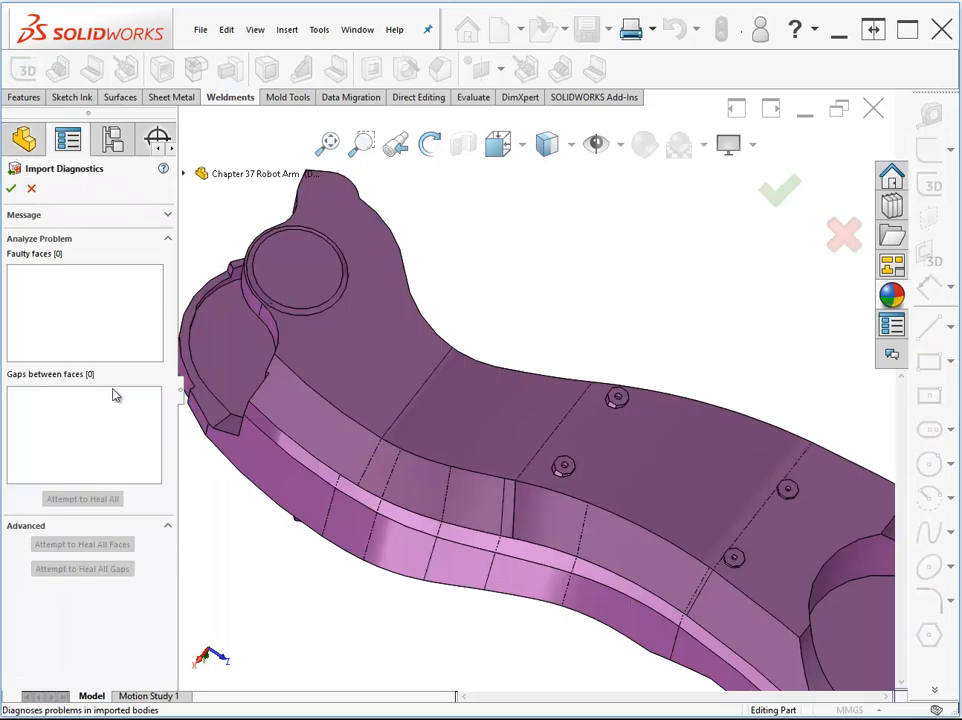
left_click(31, 191)
middle_click_drag(480, 627, 632, 488)
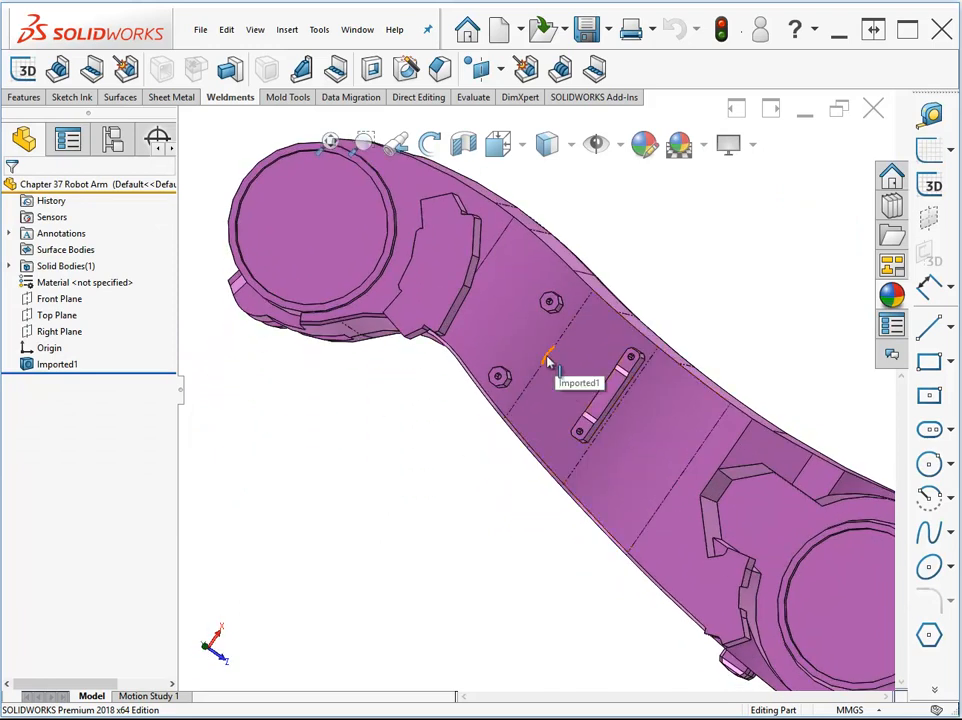
middle_click_drag(749, 262, 749, 262)
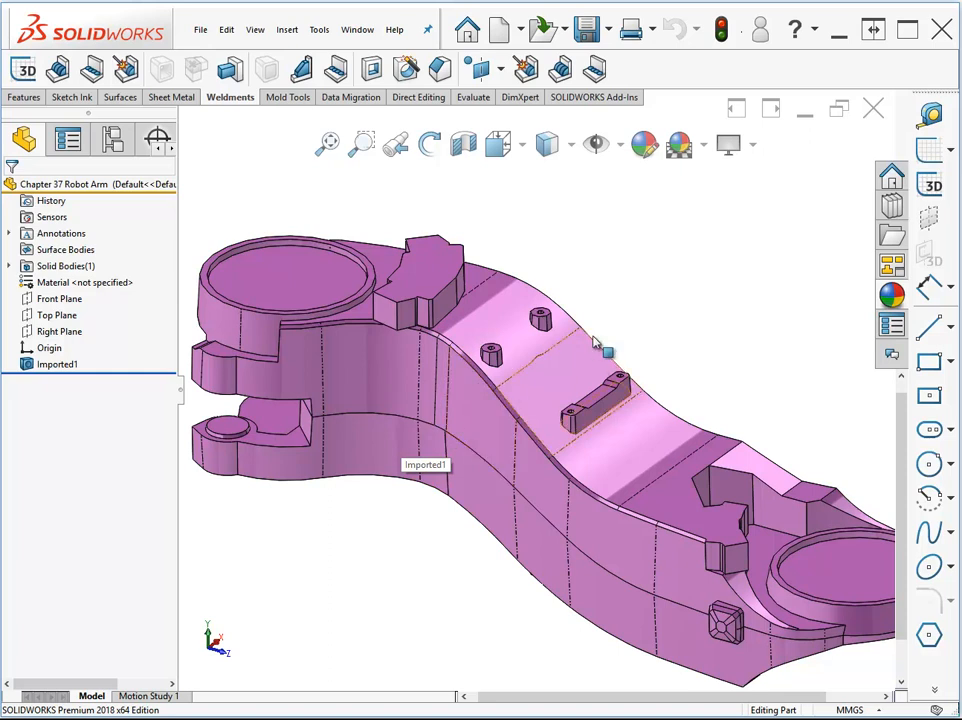
Step: Raise the top face of the octagonal boss nearer the arm's far edge by about 34.5 mm along Y with Move Face
left_click(413, 104)
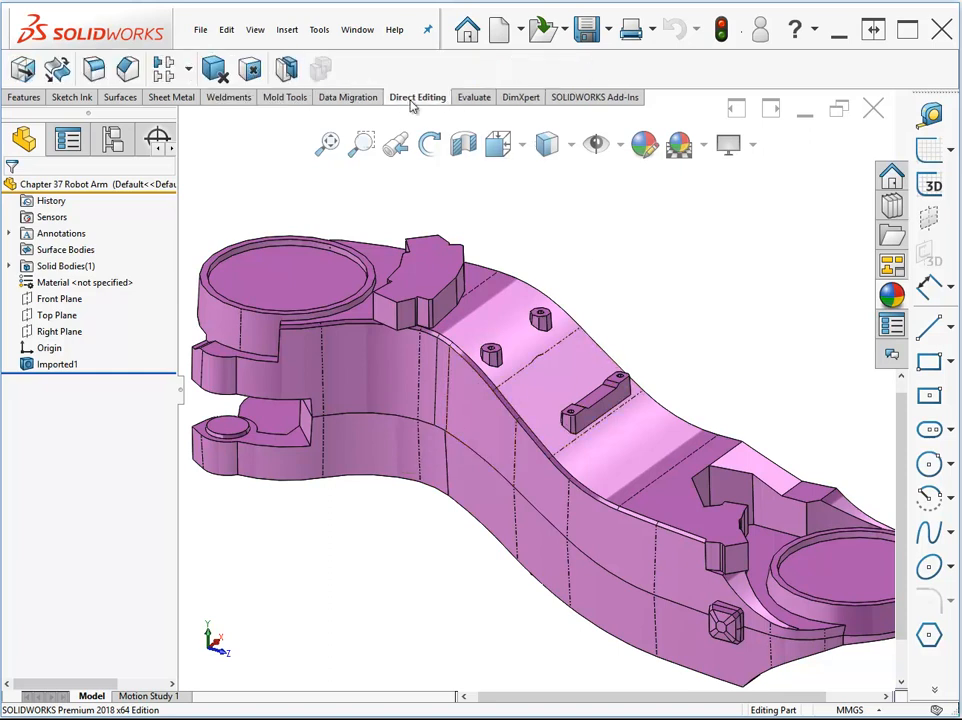
scroll(666, 339, "down", 5)
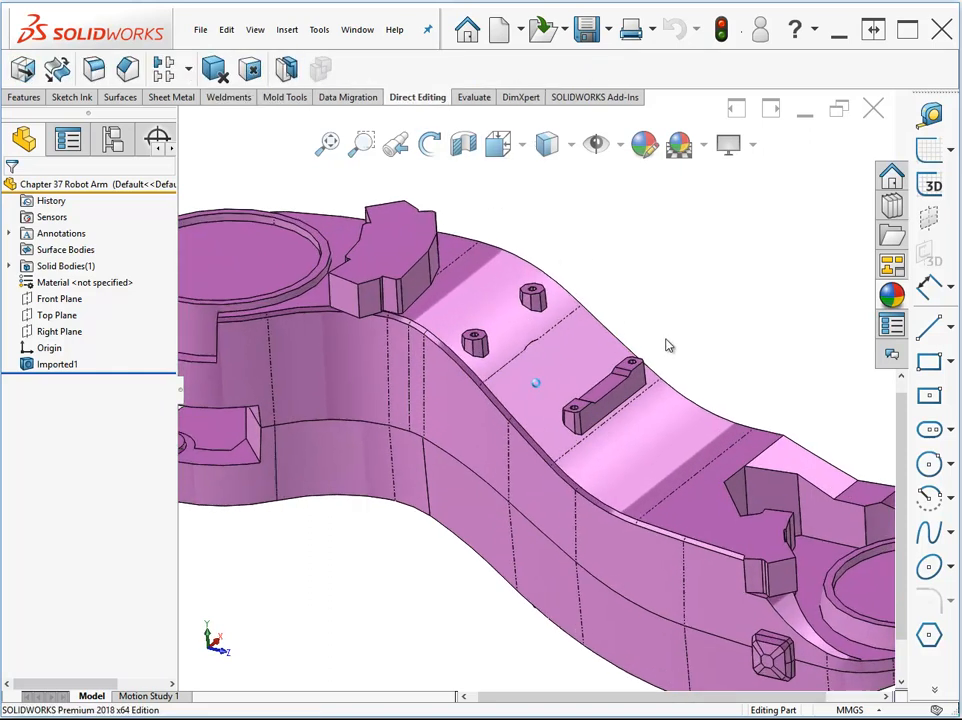
middle_click_drag(668, 345, 515, 395)
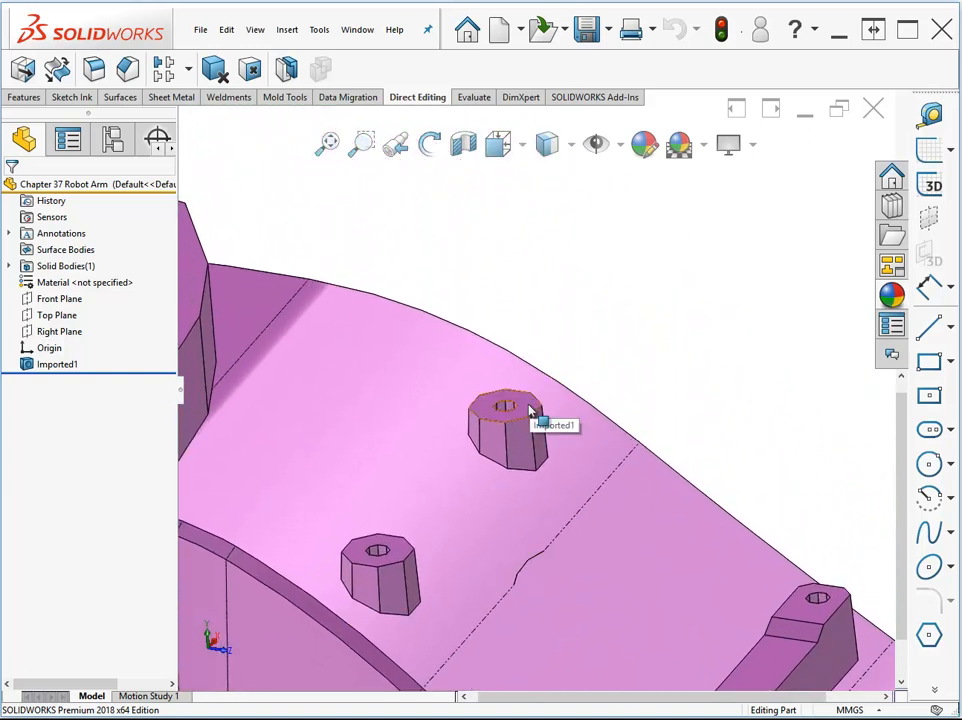
left_click(531, 409)
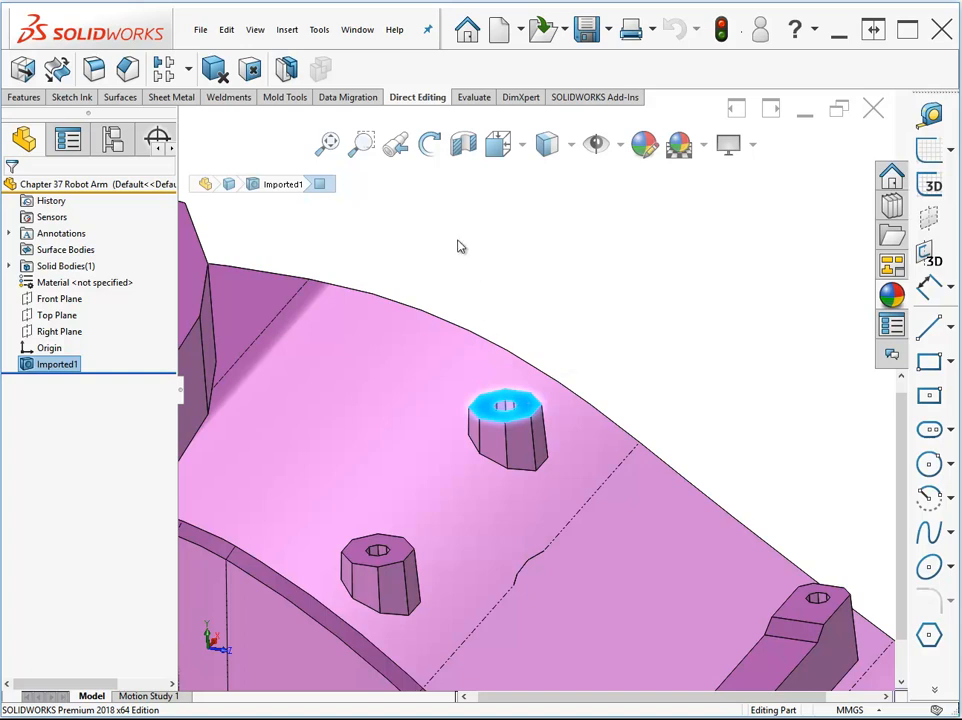
left_click(24, 80)
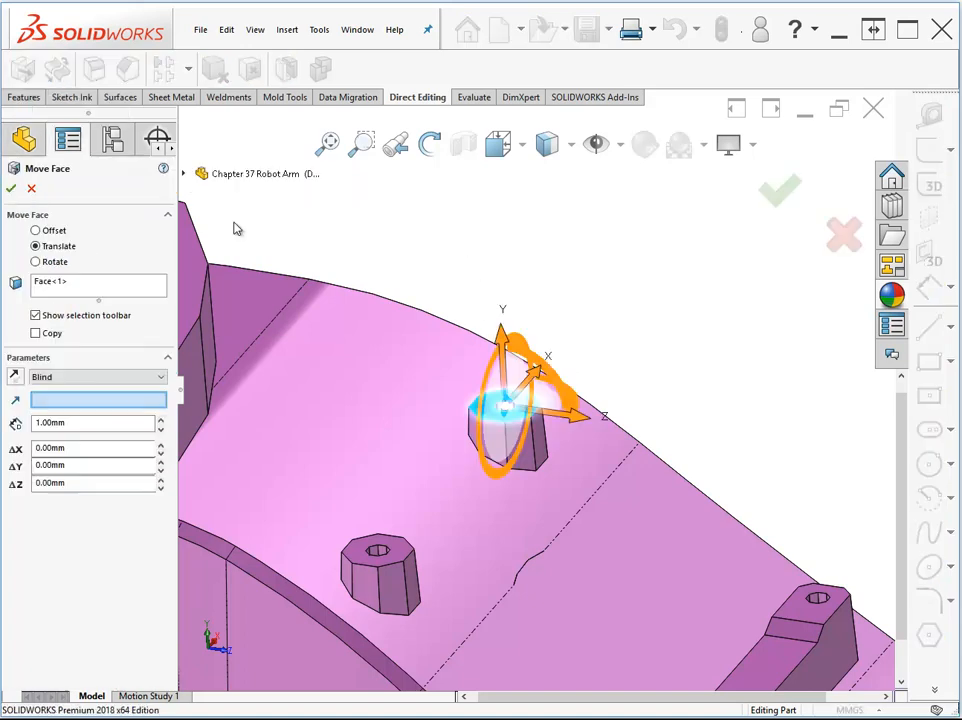
left_click_drag(500, 330, 502, 256)
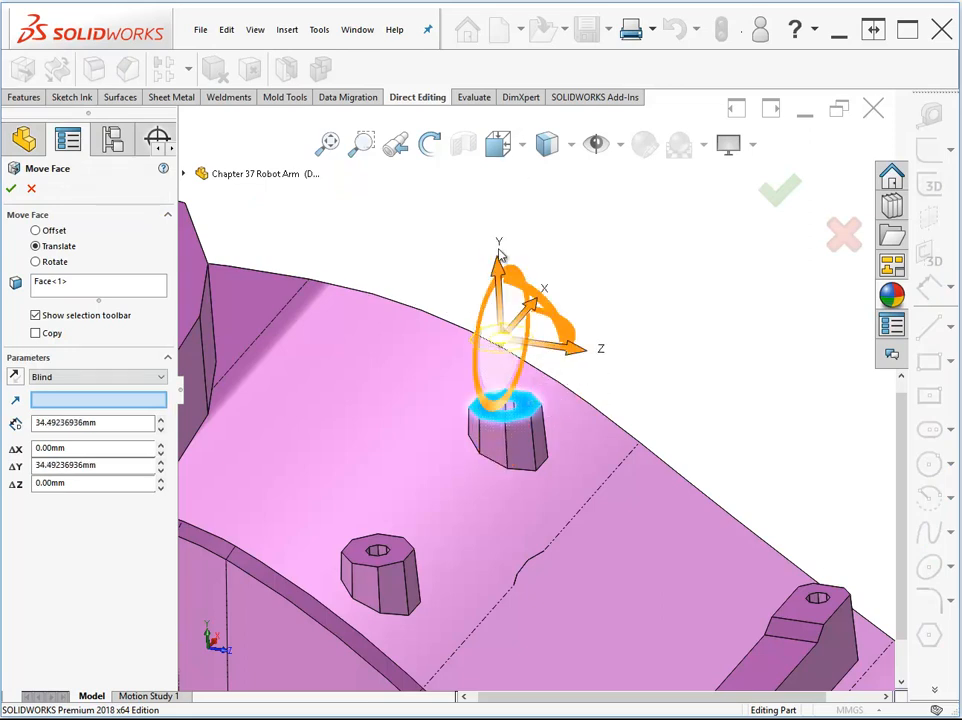
left_click(779, 190)
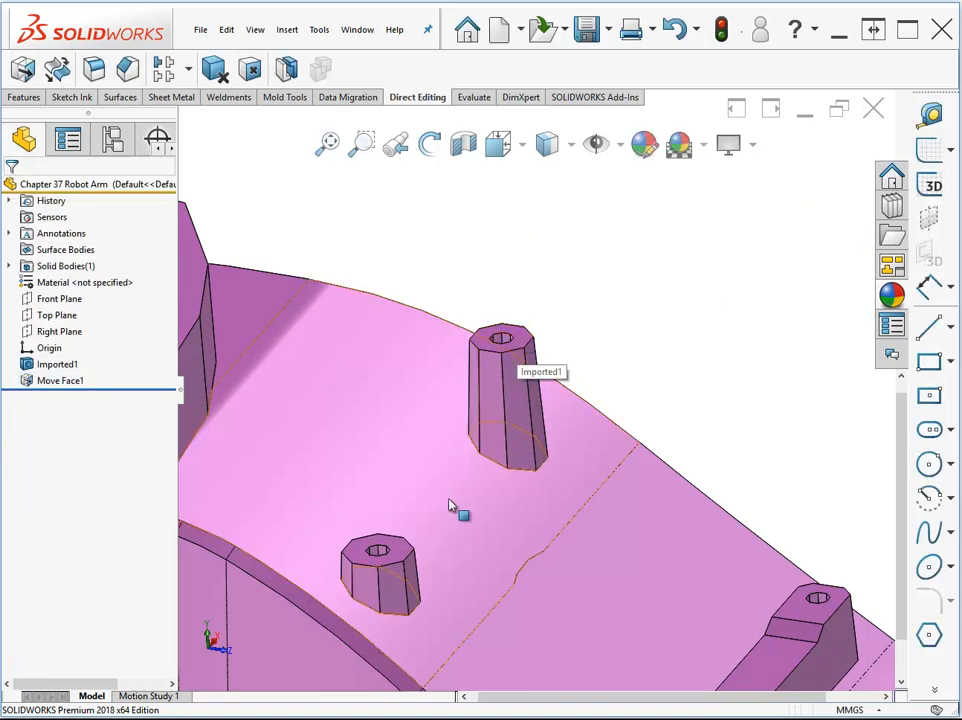
left_click(405, 547)
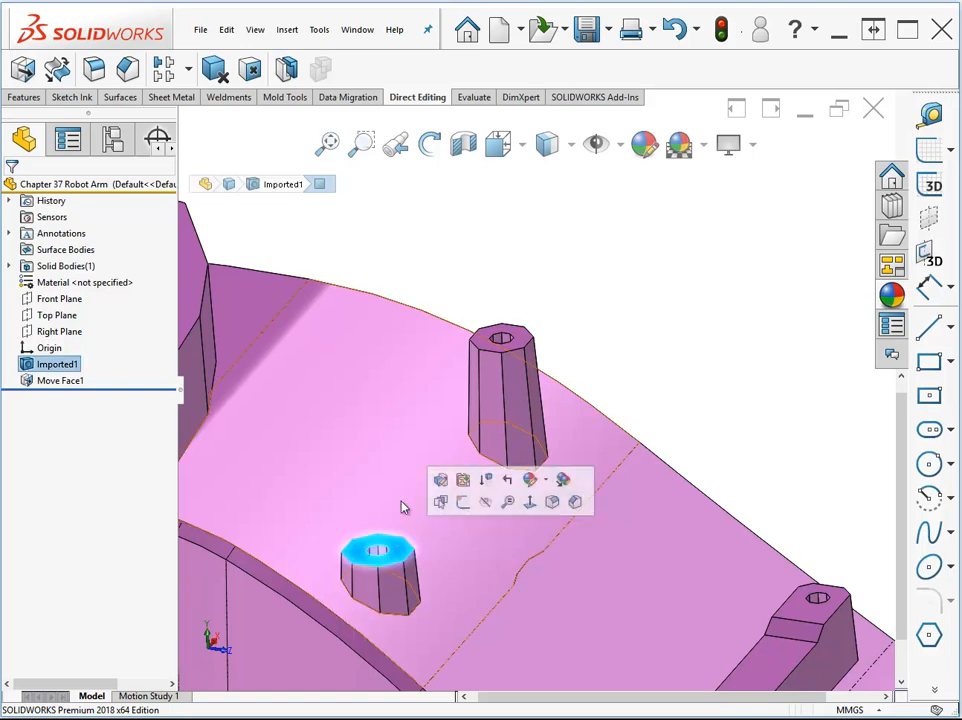
left_click(333, 240)
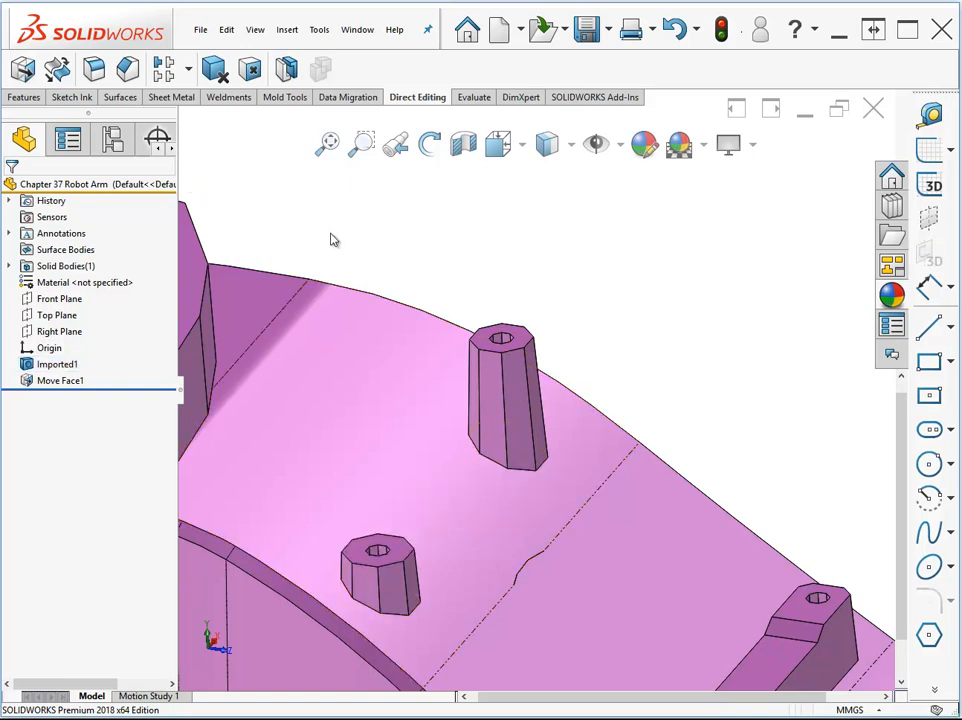
key("Return")
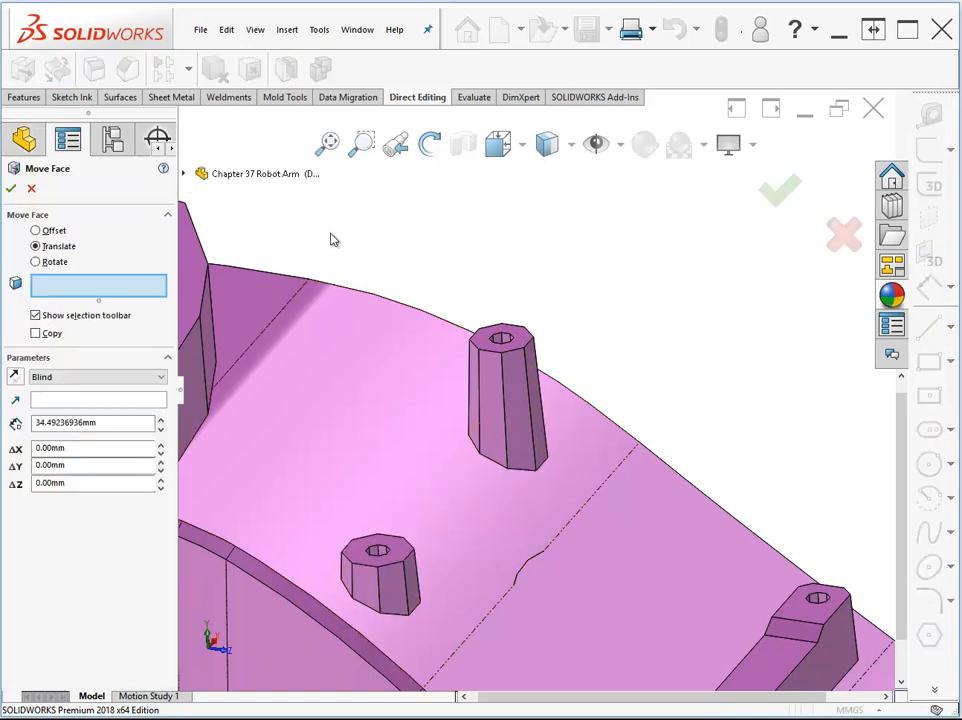
left_click(408, 558)
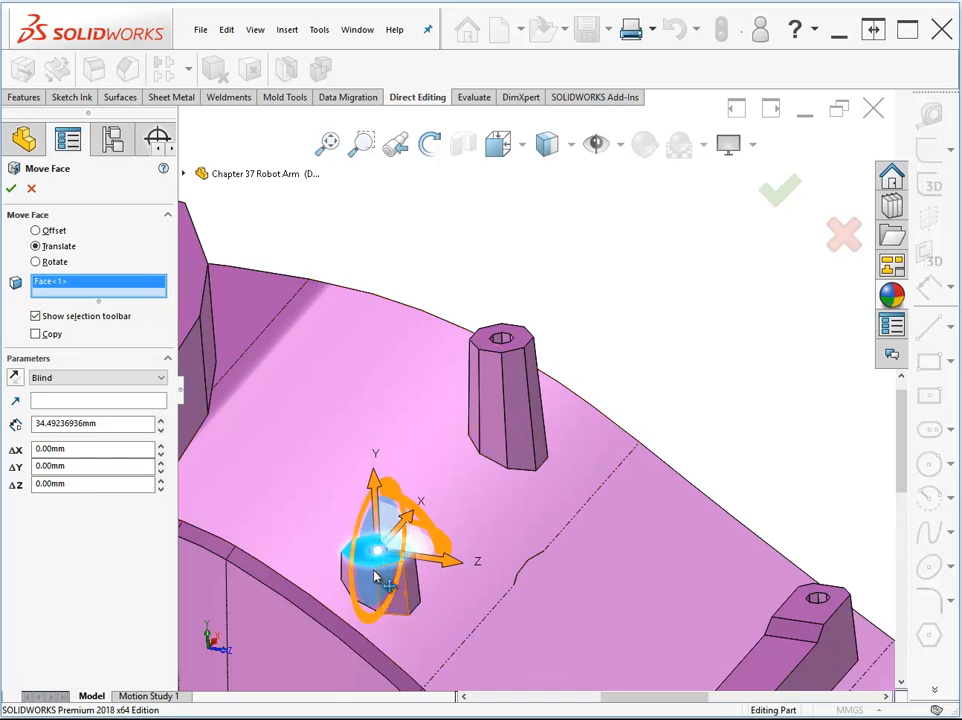
right_click(92, 299)
left_click(125, 302)
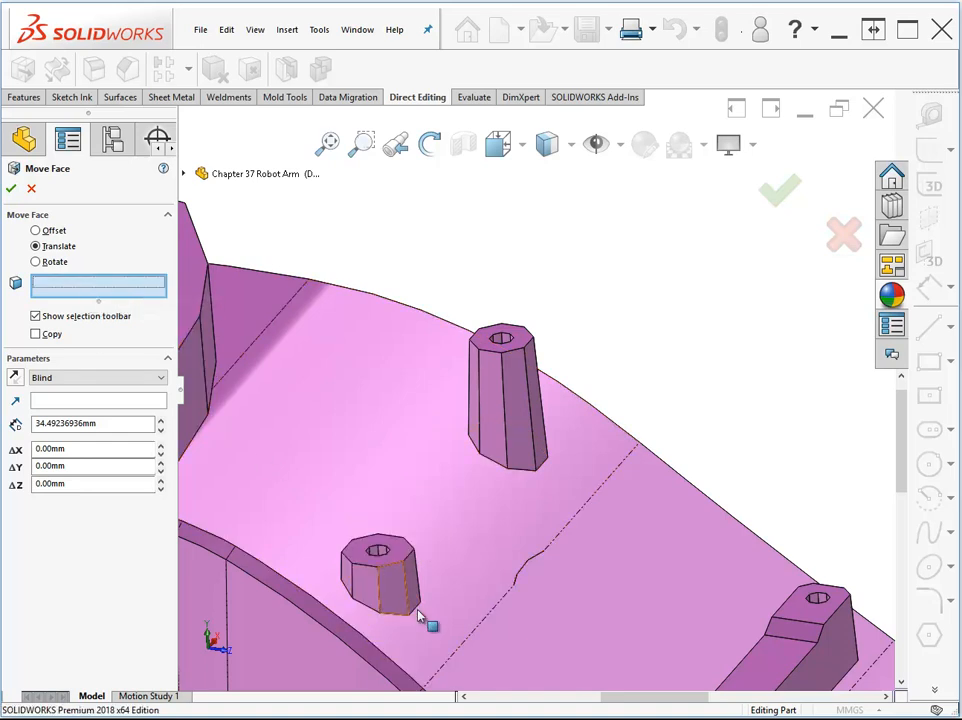
scroll(430, 575, "down", 8)
left_click(410, 513)
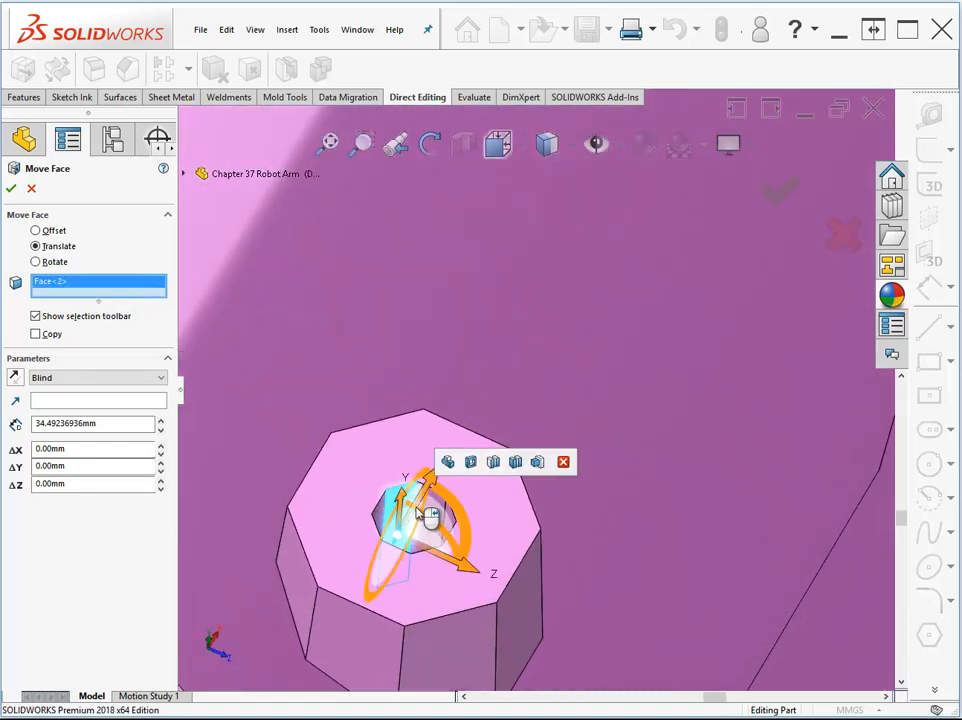
left_click_drag(437, 512, 439, 515)
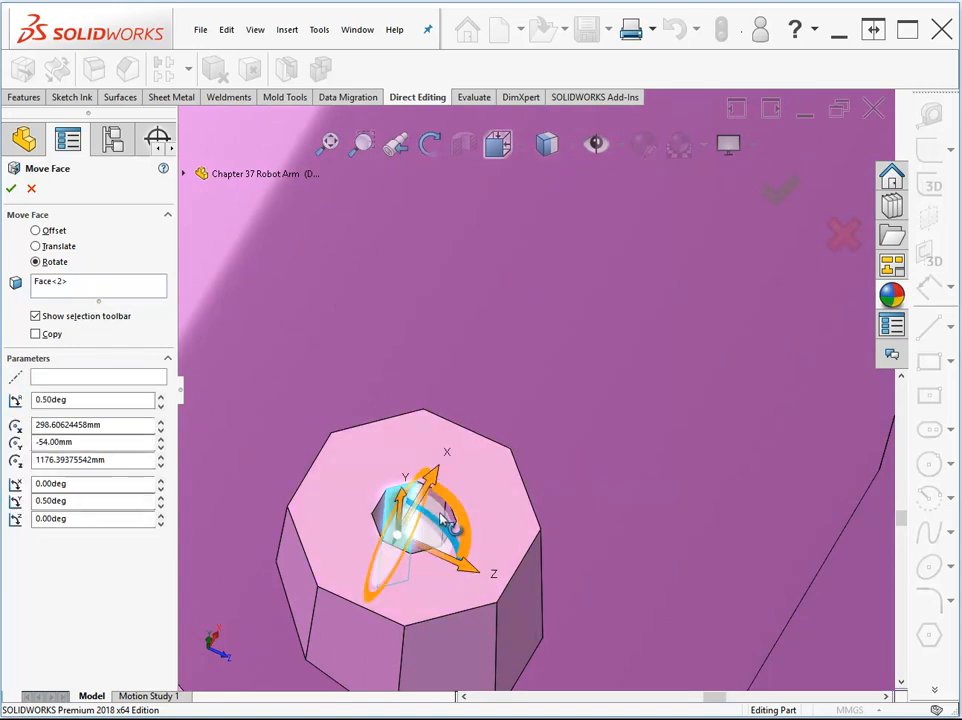
scroll(440, 528, "down", 1)
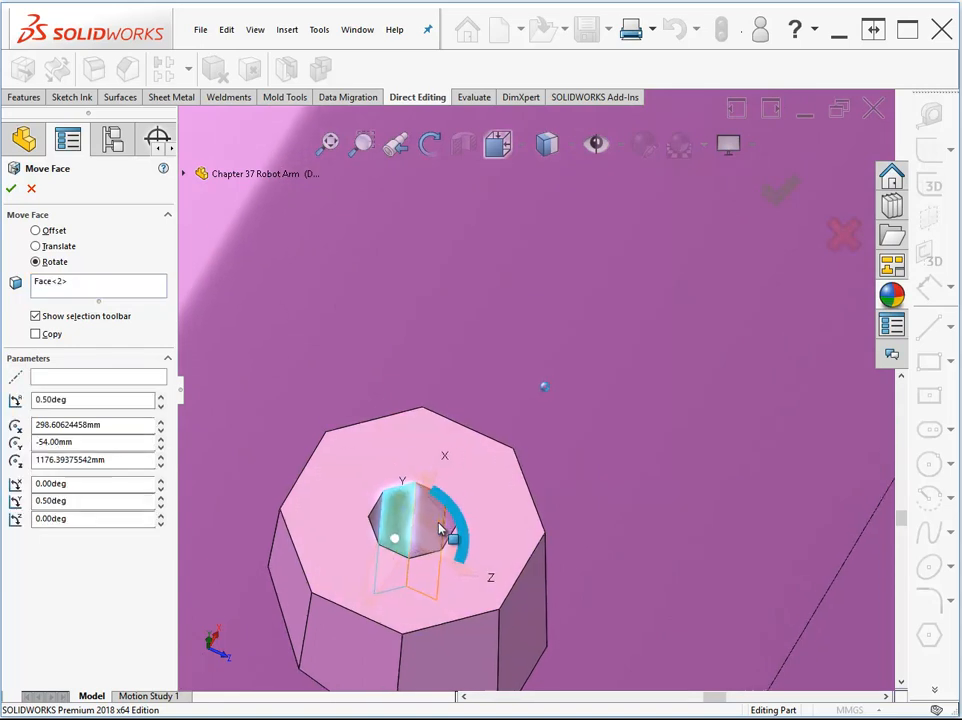
scroll(440, 530, "down", 3)
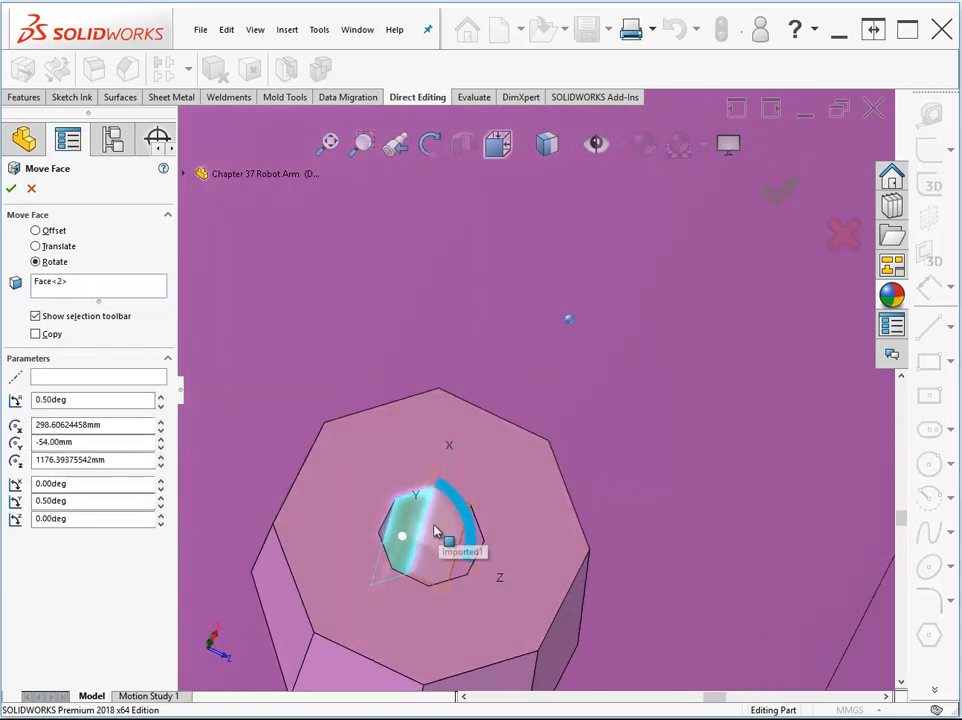
left_click(117, 289)
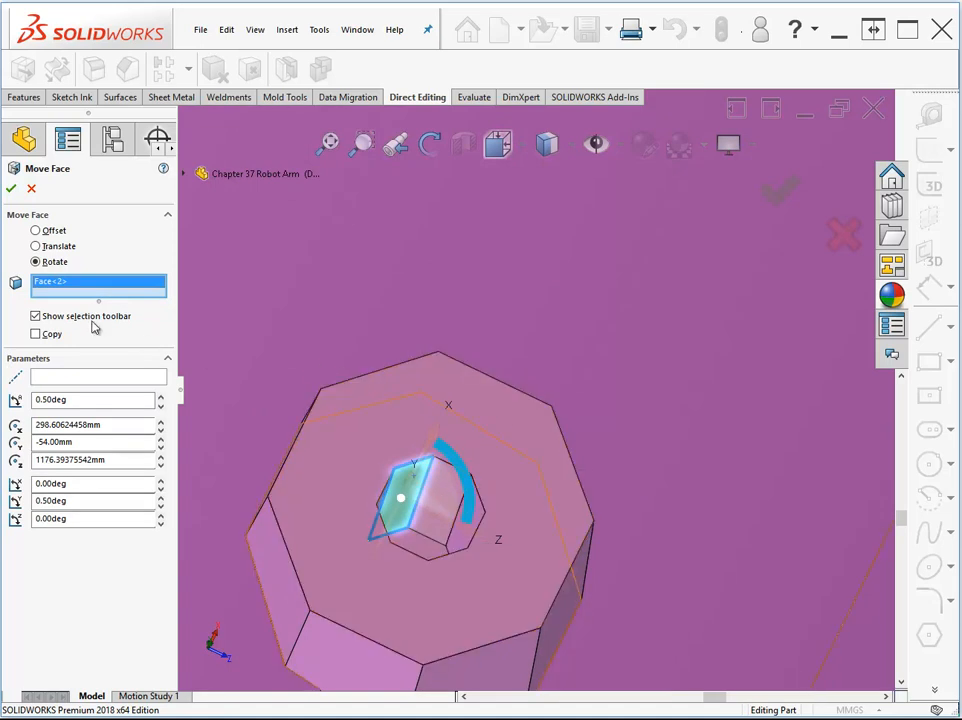
right_click(76, 295)
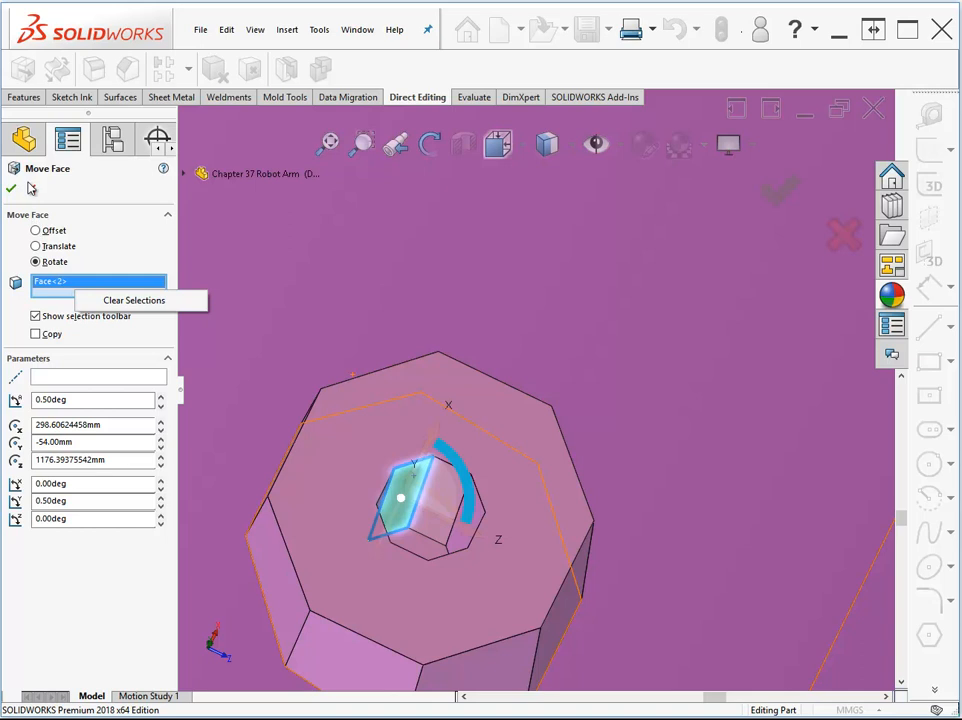
left_click(31, 189)
left_click(33, 191)
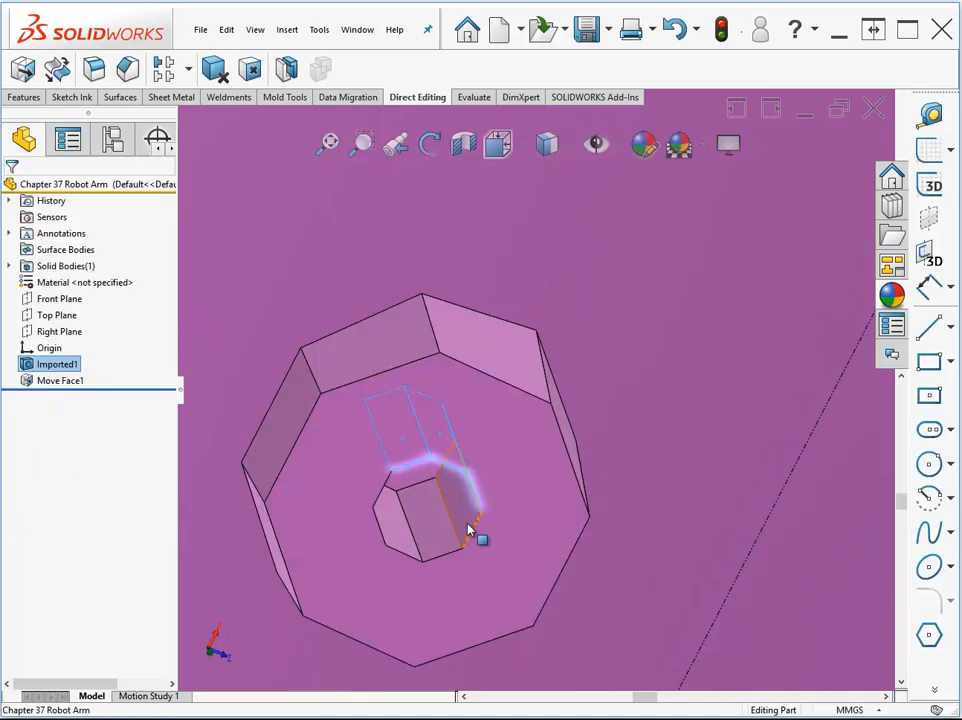
Step: Translate all eight inner hole faces of the shorter octagonal boss about 8.6 mm in X and 2.8 mm in Z with Move Face
left_click(467, 518, "ctrl")
left_click(439, 529, "ctrl")
left_click(407, 530, "ctrl")
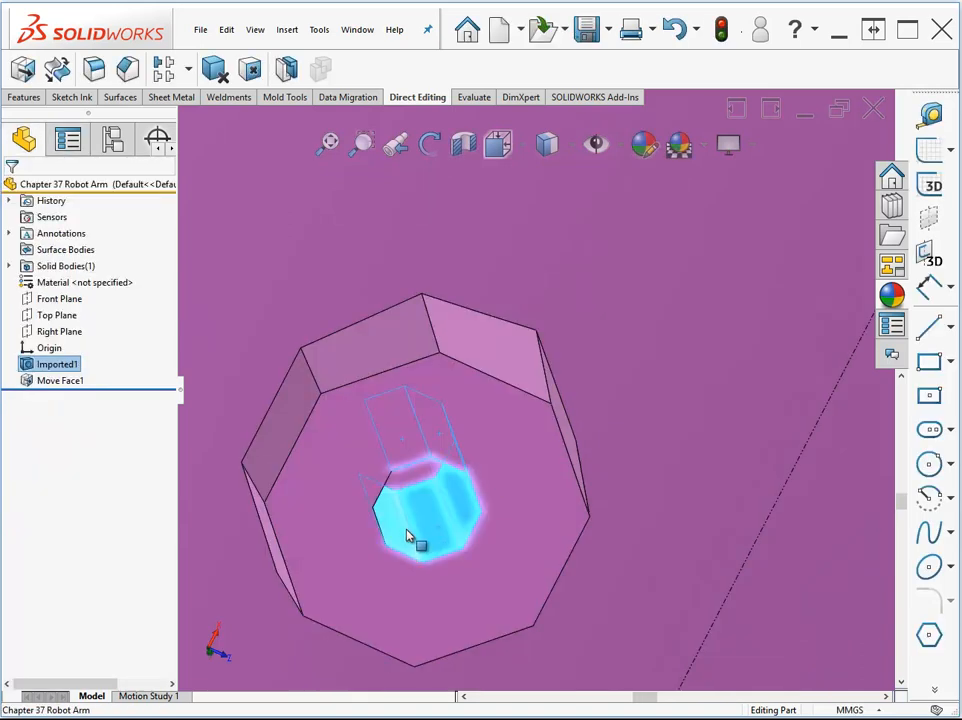
middle_click_drag(422, 547, 503, 558)
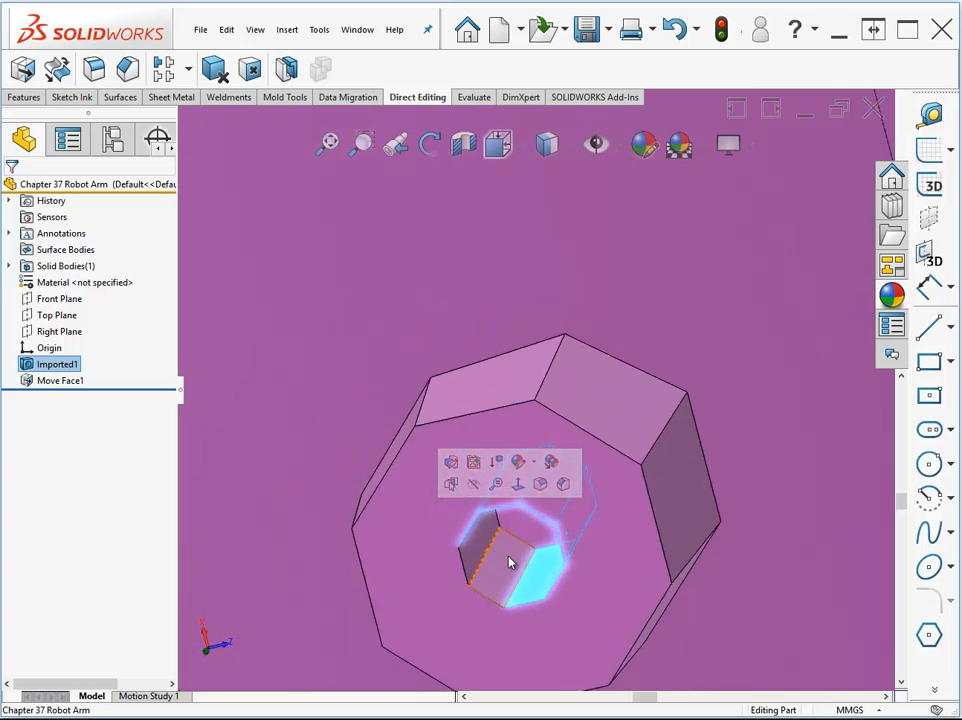
left_click(509, 560, "ctrl")
left_click(482, 545, "ctrl")
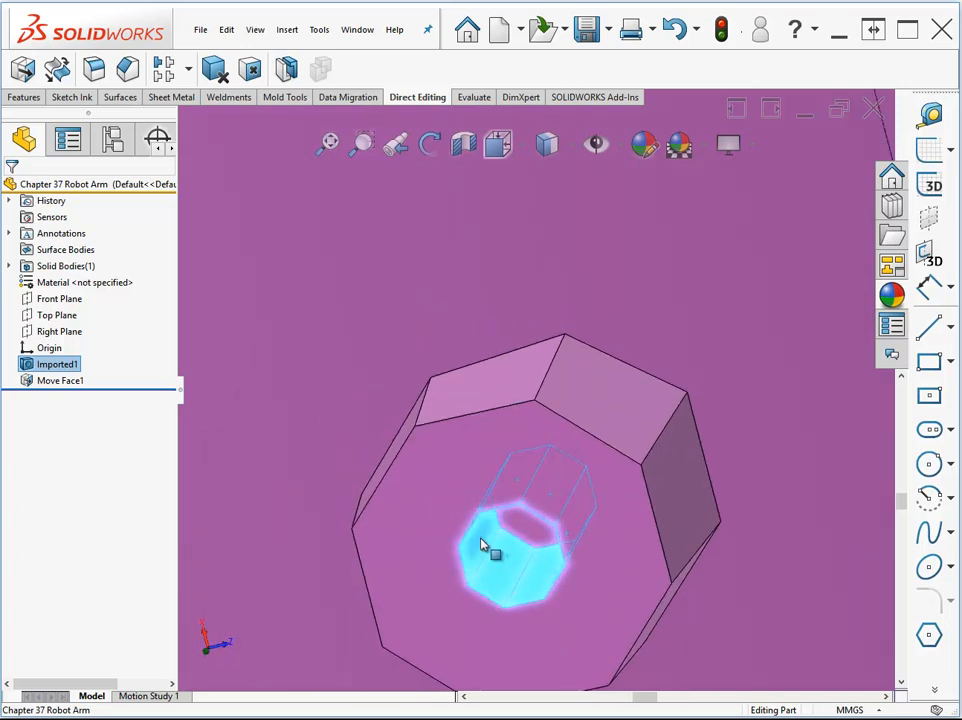
left_click(22, 70)
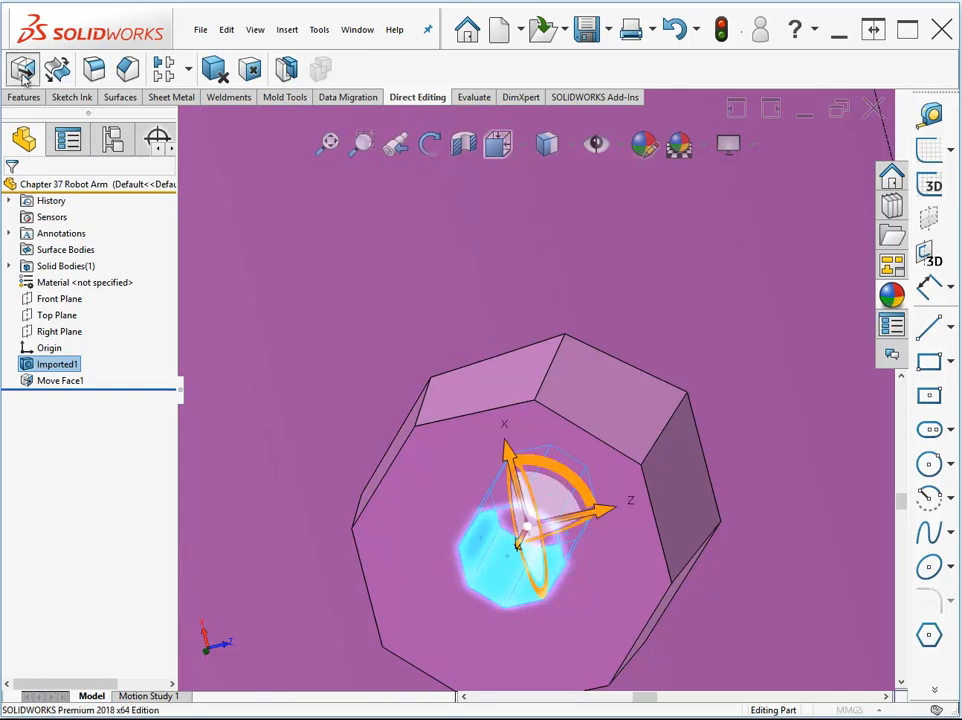
middle_click_drag(397, 432, 556, 485)
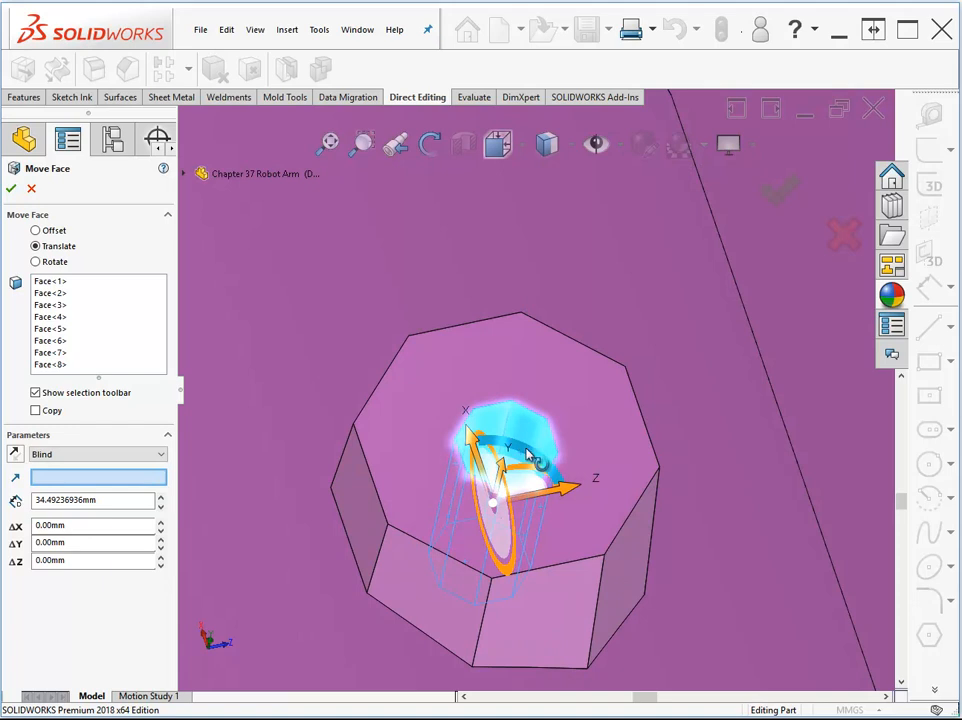
left_click_drag(573, 488, 642, 470)
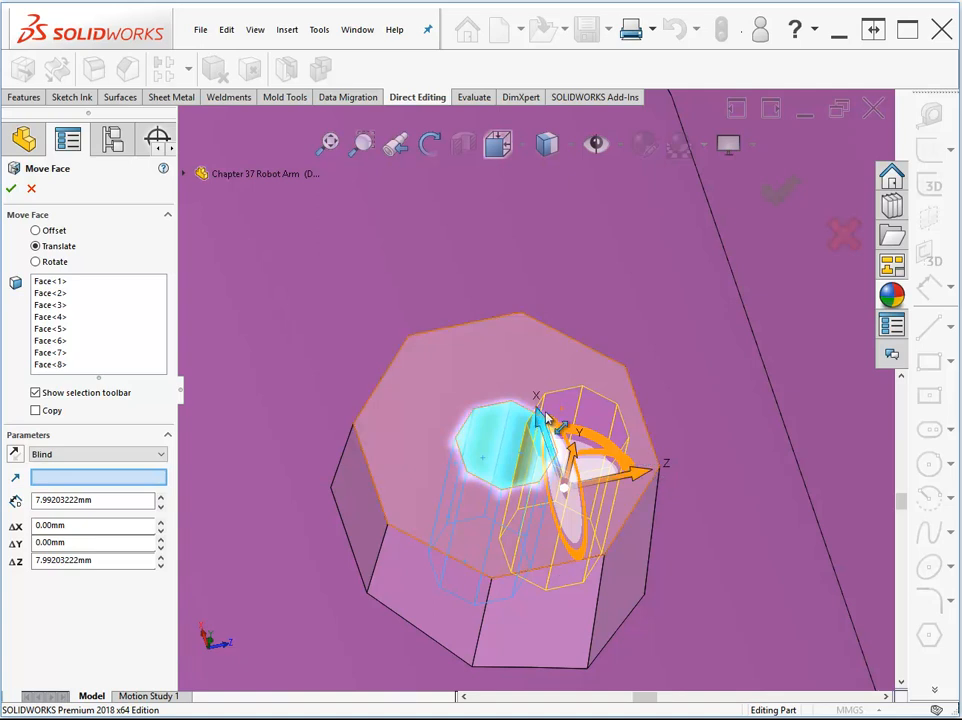
left_click_drag(542, 417, 548, 368)
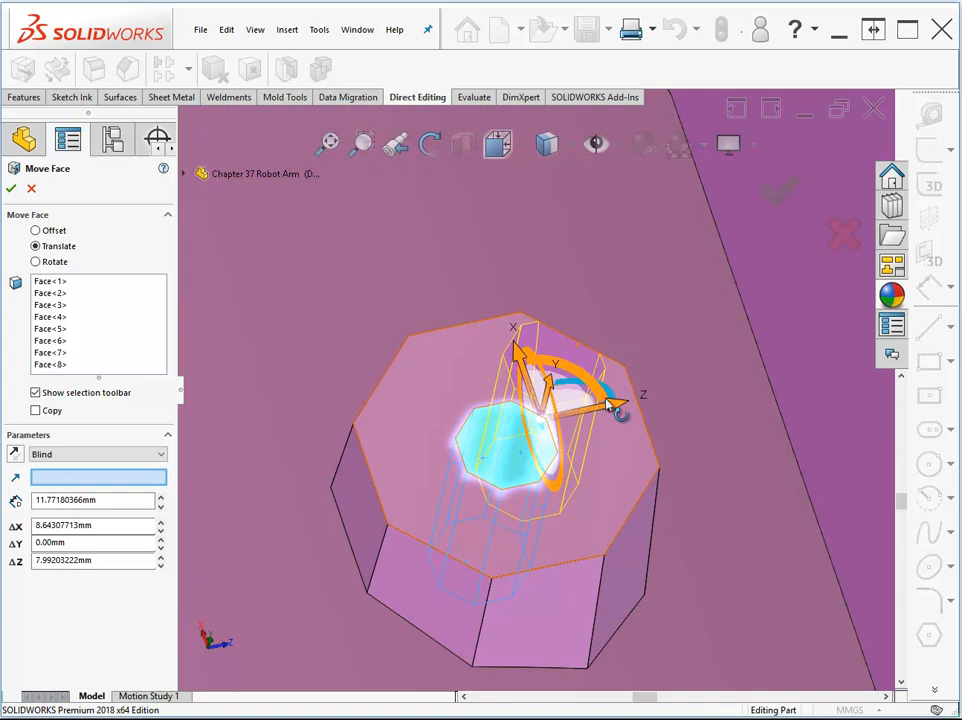
left_click_drag(615, 402, 577, 416)
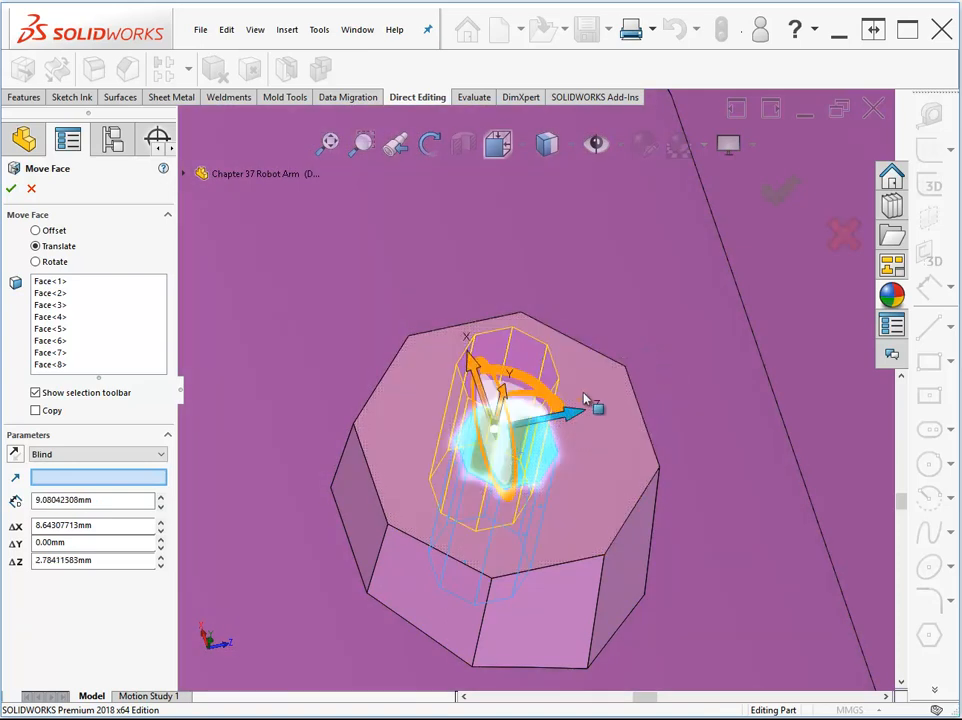
left_click(774, 195)
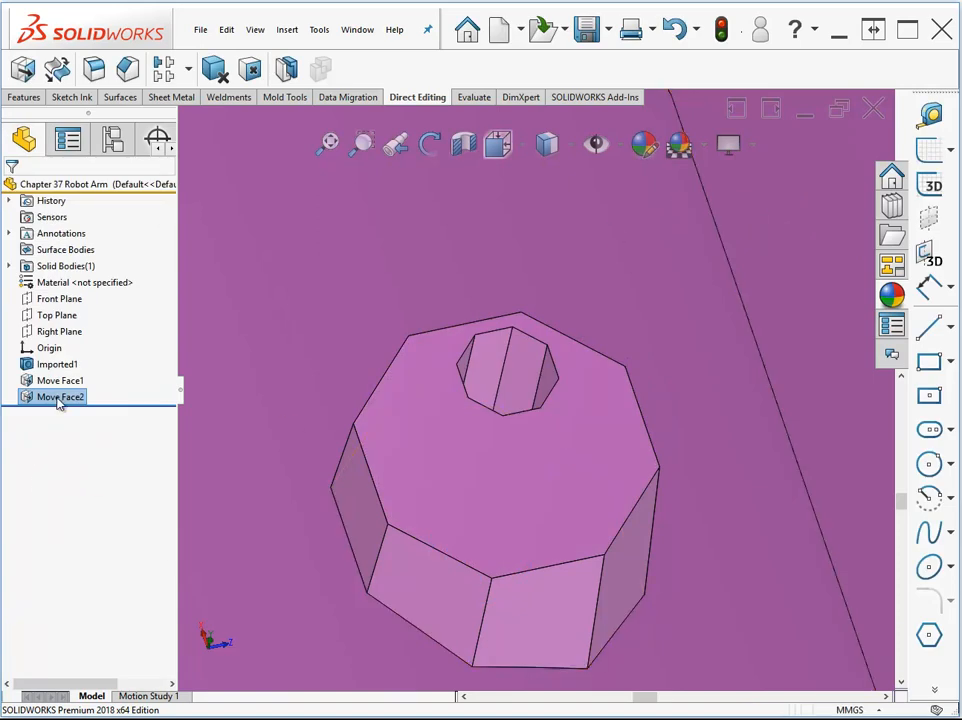
mouse_move(33, 388)
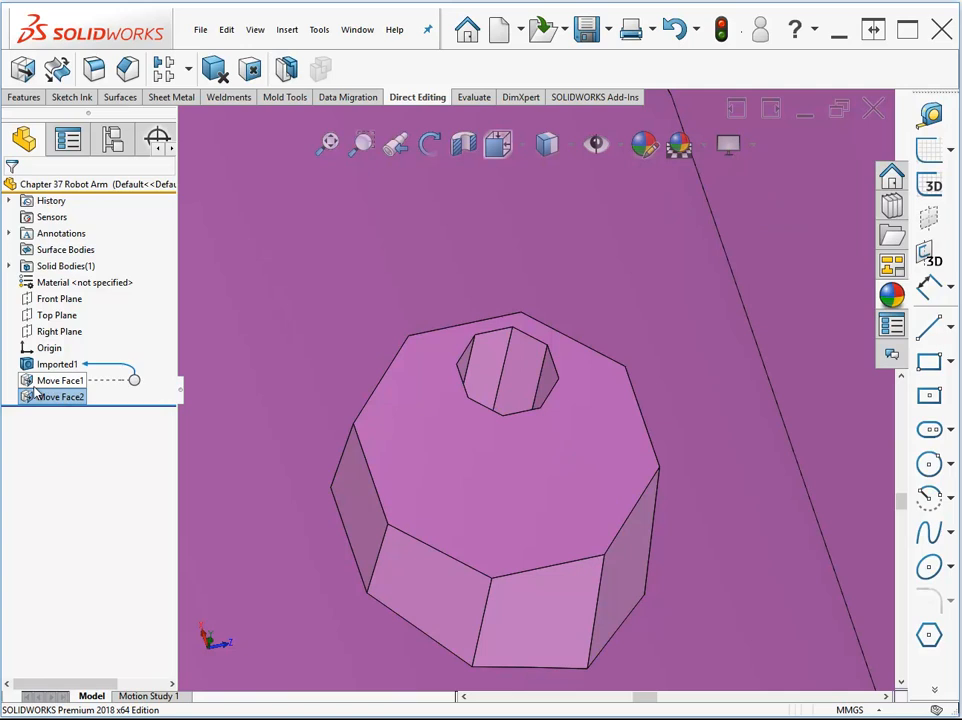
left_click(35, 398)
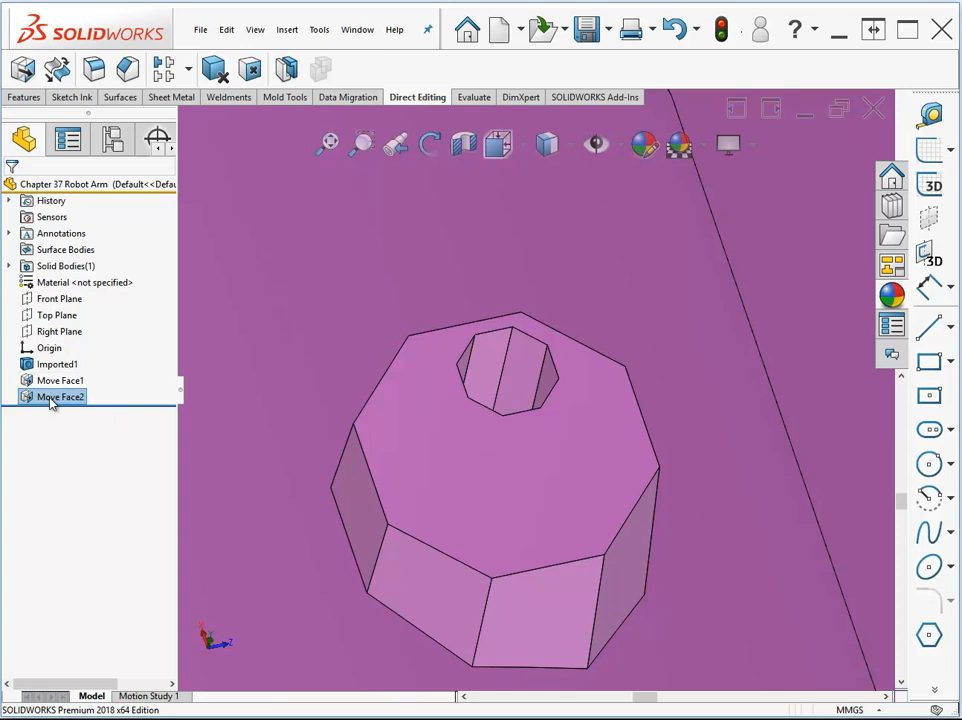
mouse_move(69, 403)
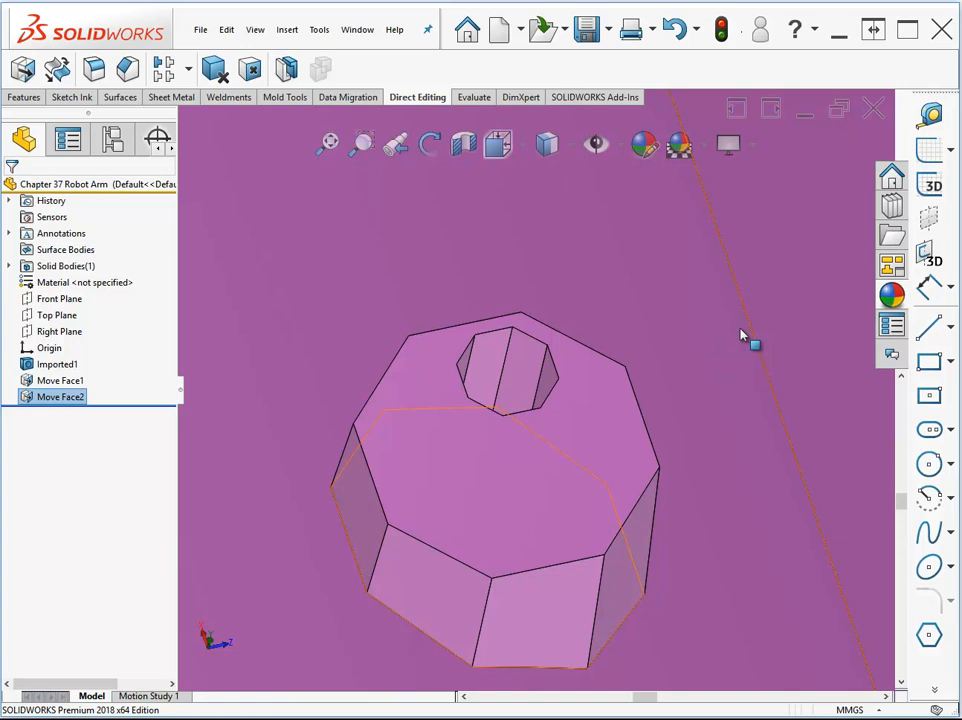
Step: Tilt the top face of the shorter octagonal boss by about -29.5° around the Z axis with Move Face
scroll(741, 336, "up", 8)
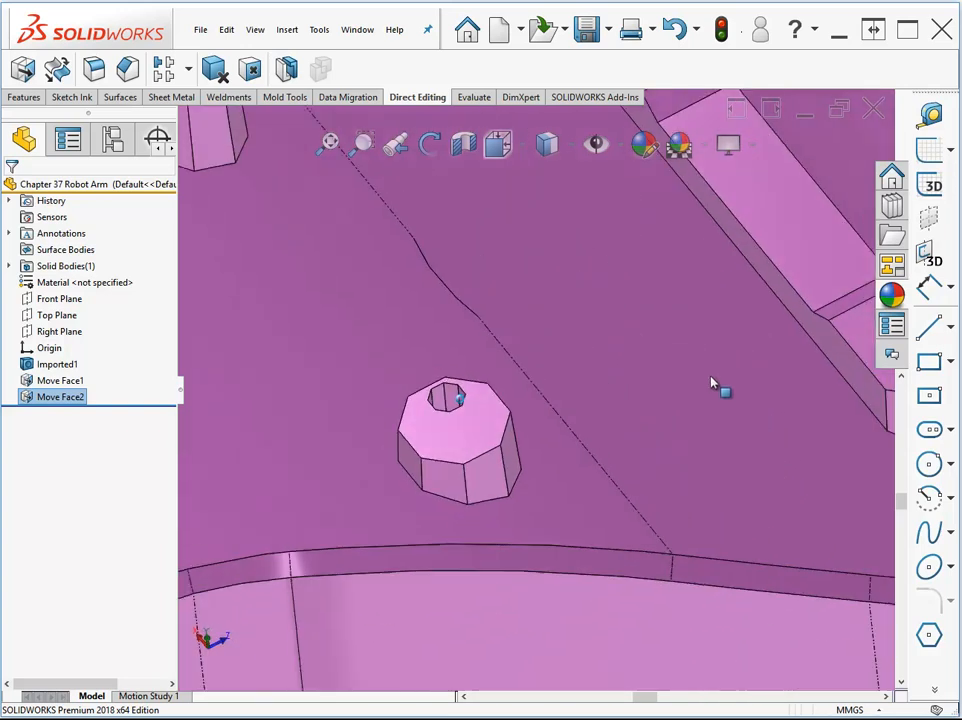
scroll(656, 418, "down", 4)
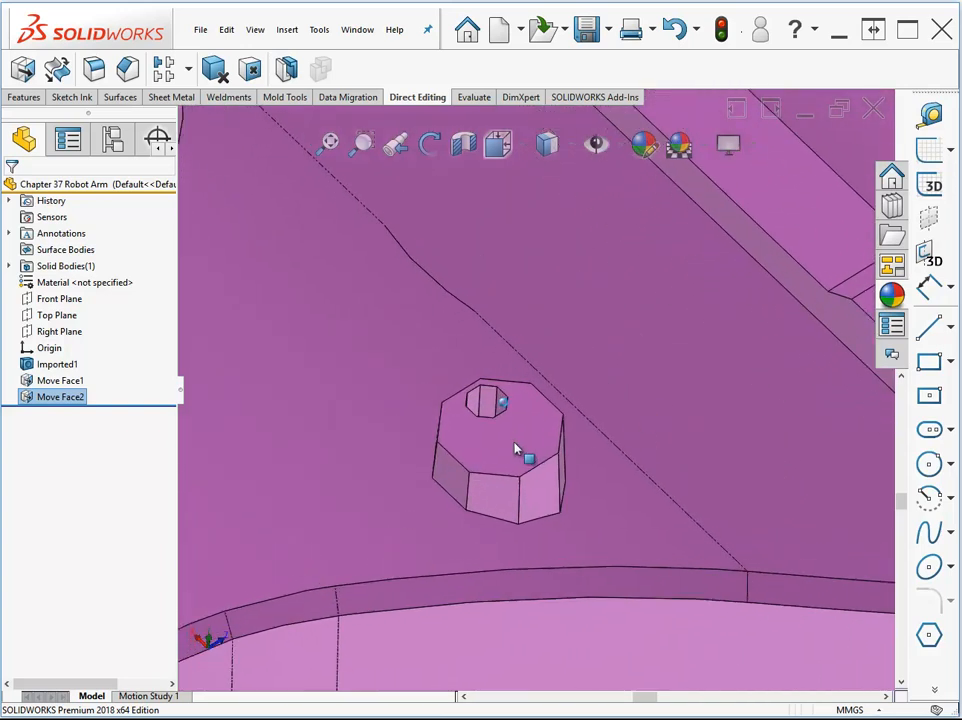
left_click(491, 460)
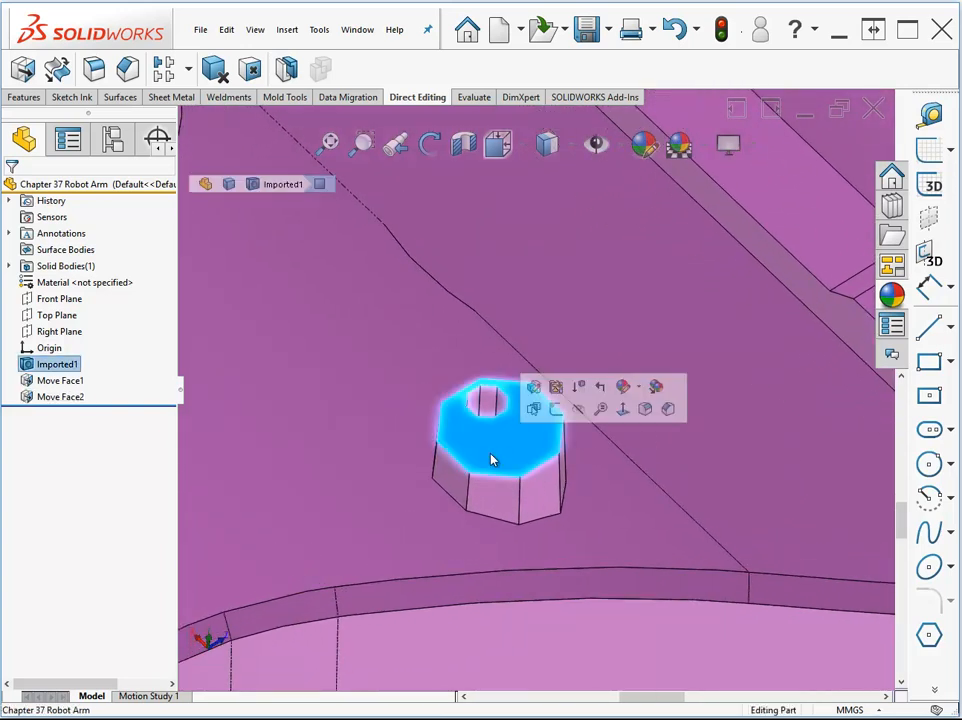
left_click(22, 68)
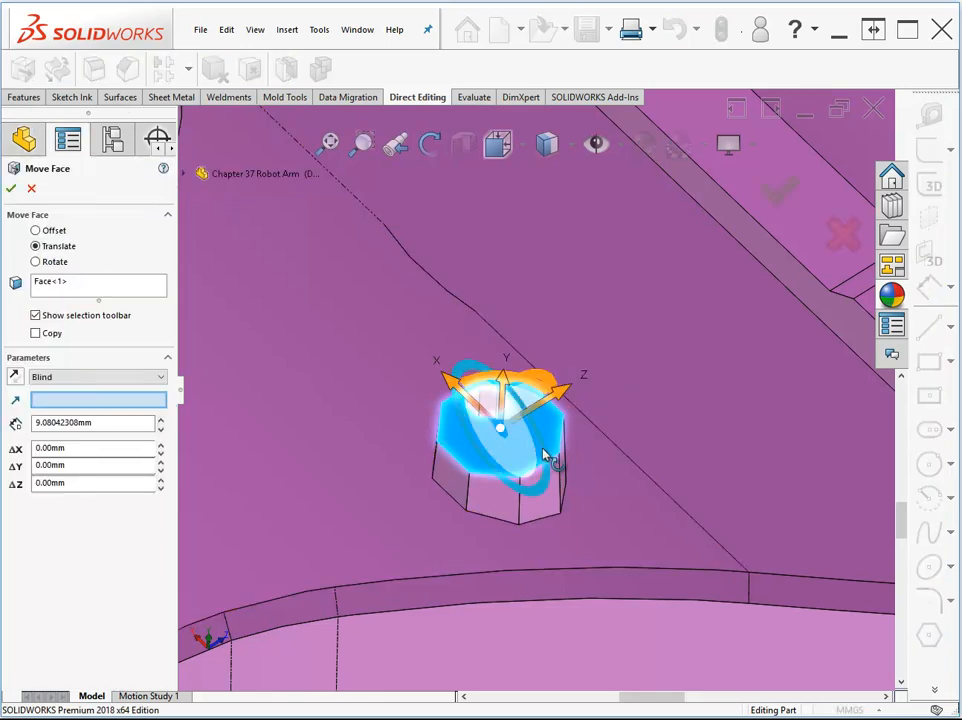
left_click_drag(545, 455, 529, 414)
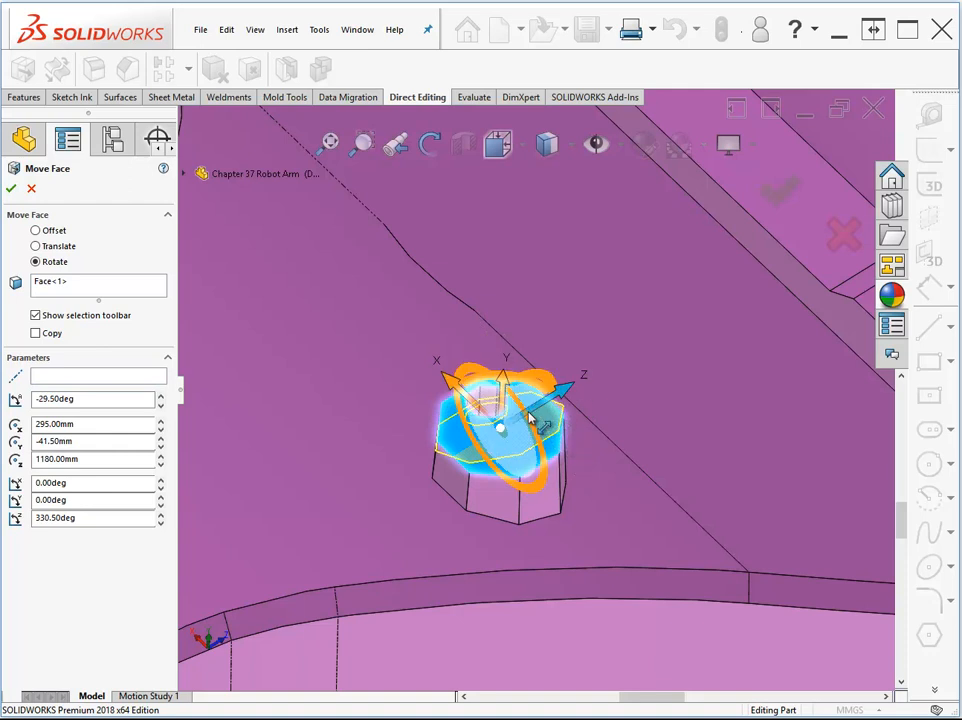
left_click(774, 189)
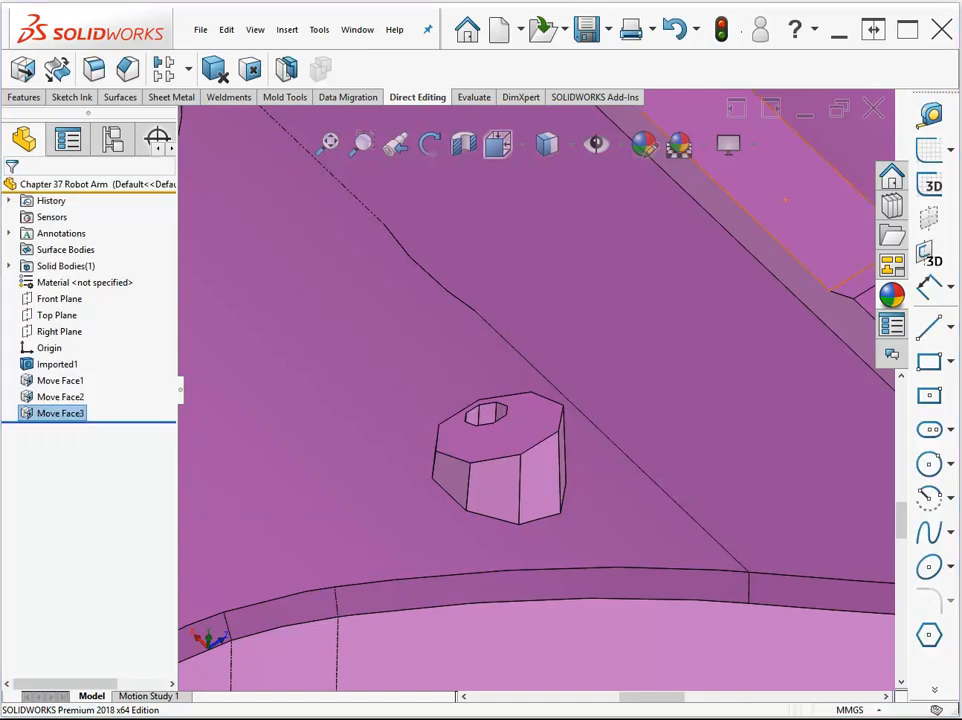
Step: Examine the tilted boss face from several angles, the whole robot arm, and the raised block beside the large circular recess
middle_click_drag(746, 416, 615, 477)
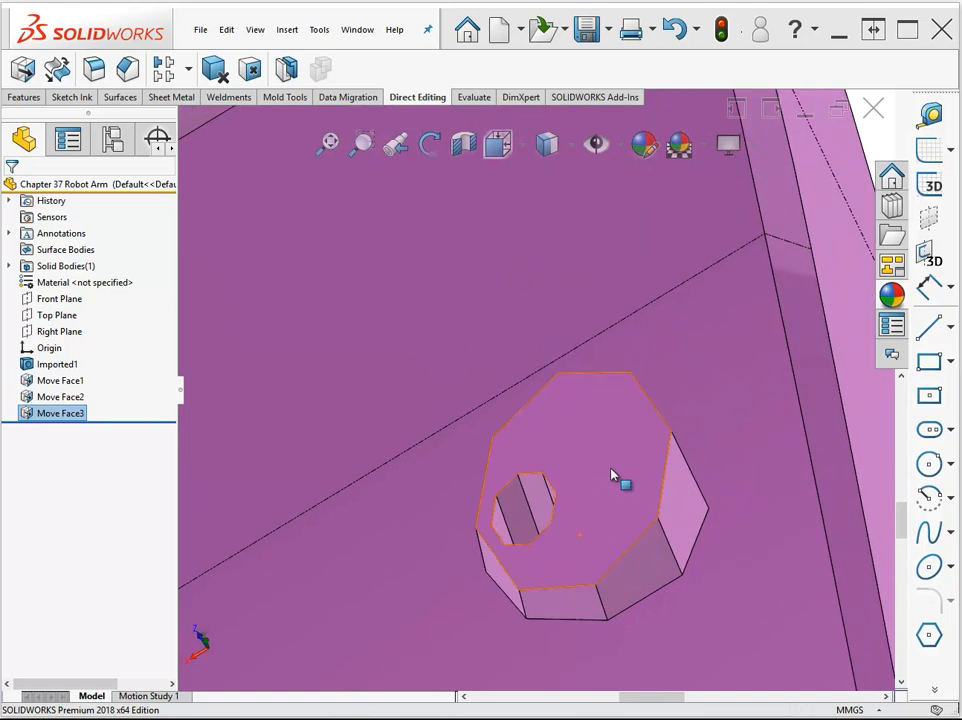
scroll(612, 475, "up", 14)
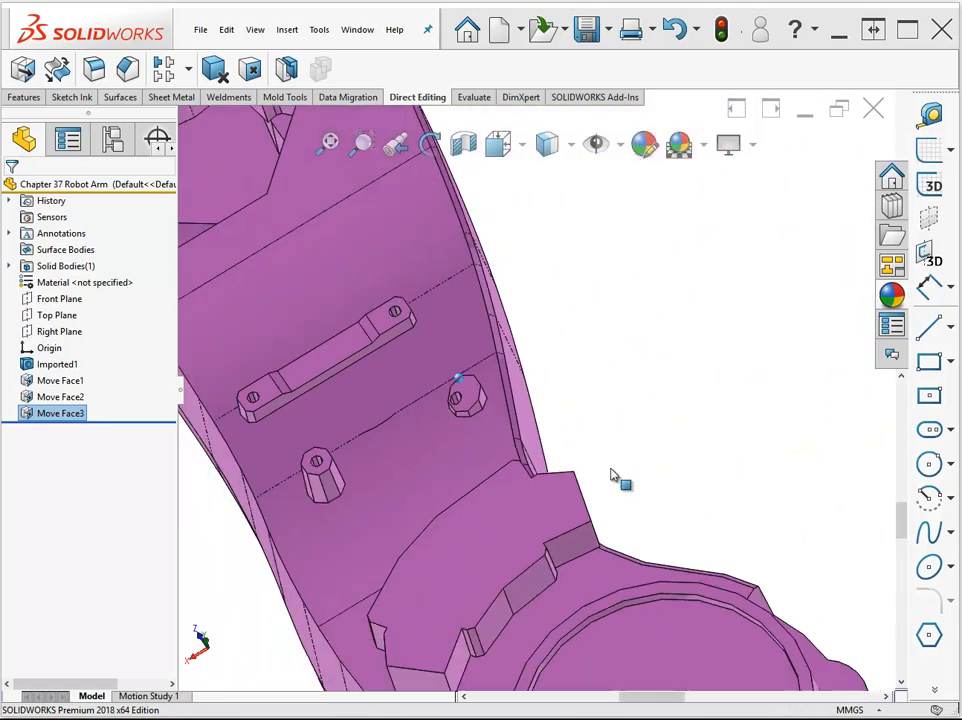
middle_click_drag(612, 475, 674, 369)
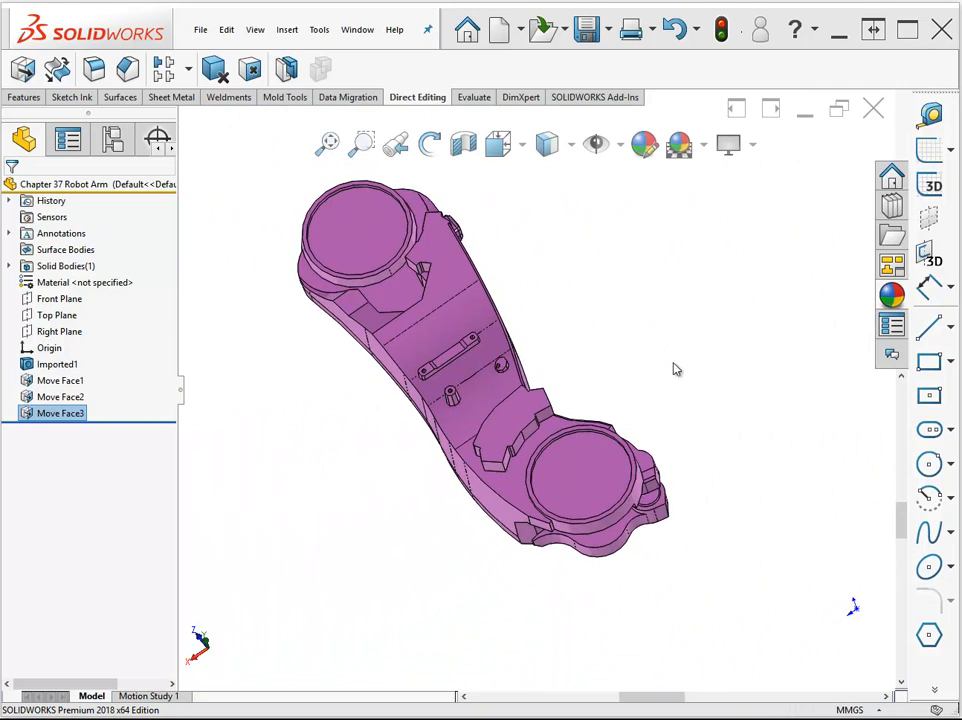
scroll(674, 369, "down", 4)
middle_click_drag(674, 369, 674, 368)
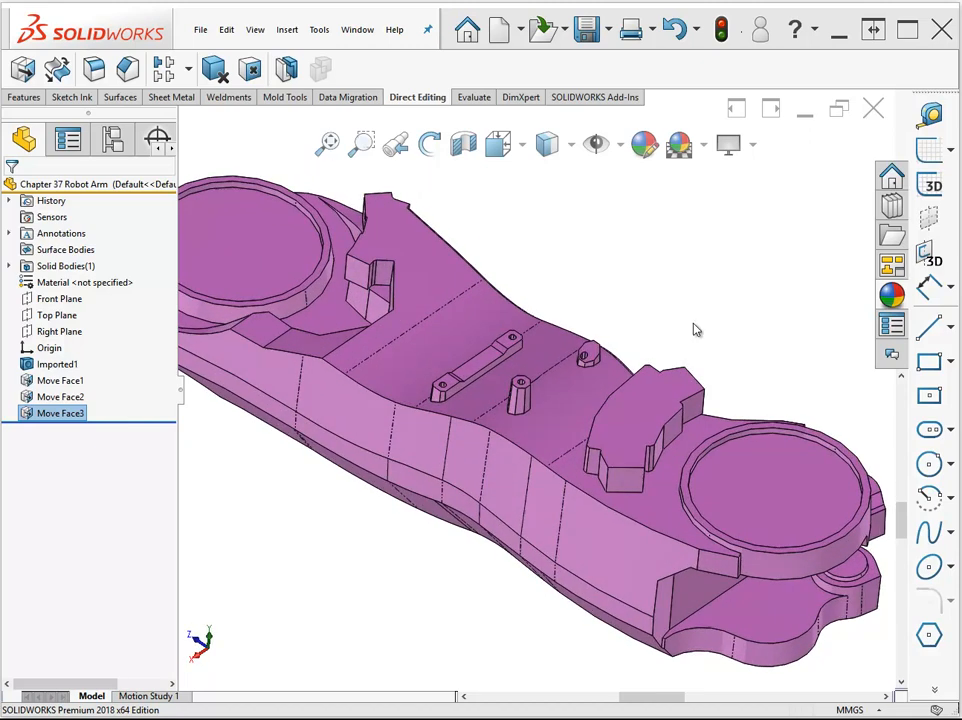
scroll(689, 335, "down", 6)
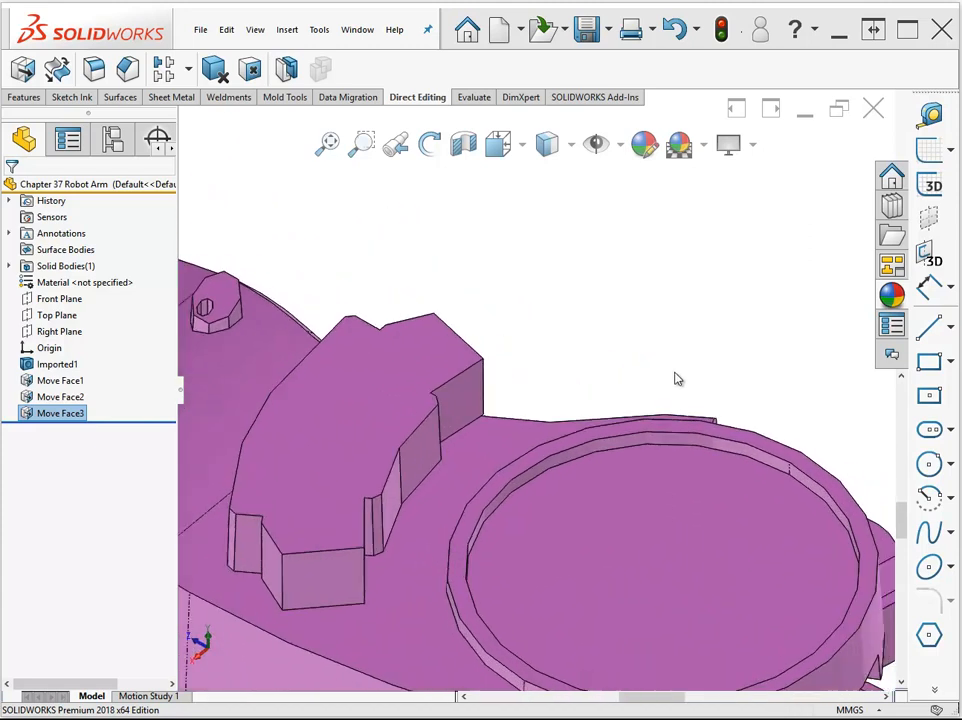